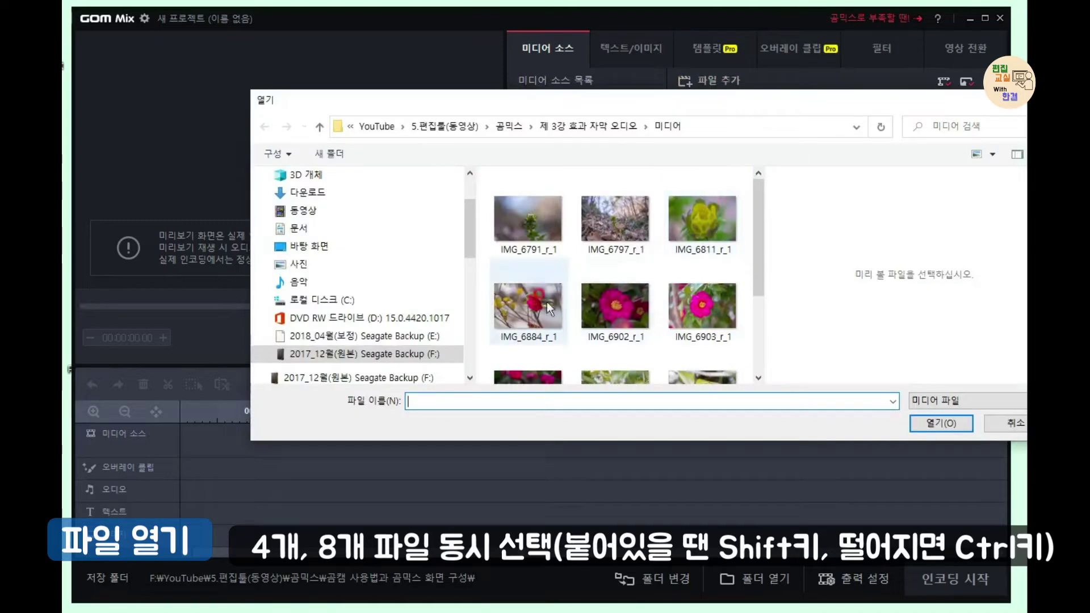
- Import the seven images from IMG_6884_r_1 through IMG_6973_r_1 together with the video MVI_6976 into the media source list
{"action": "scroll", "coordinate": [764, 284], "scroll_direction": "down", "scroll_amount": 1}
{"action": "scroll", "coordinate": [768, 306], "scroll_direction": "down", "scroll_amount": 1}
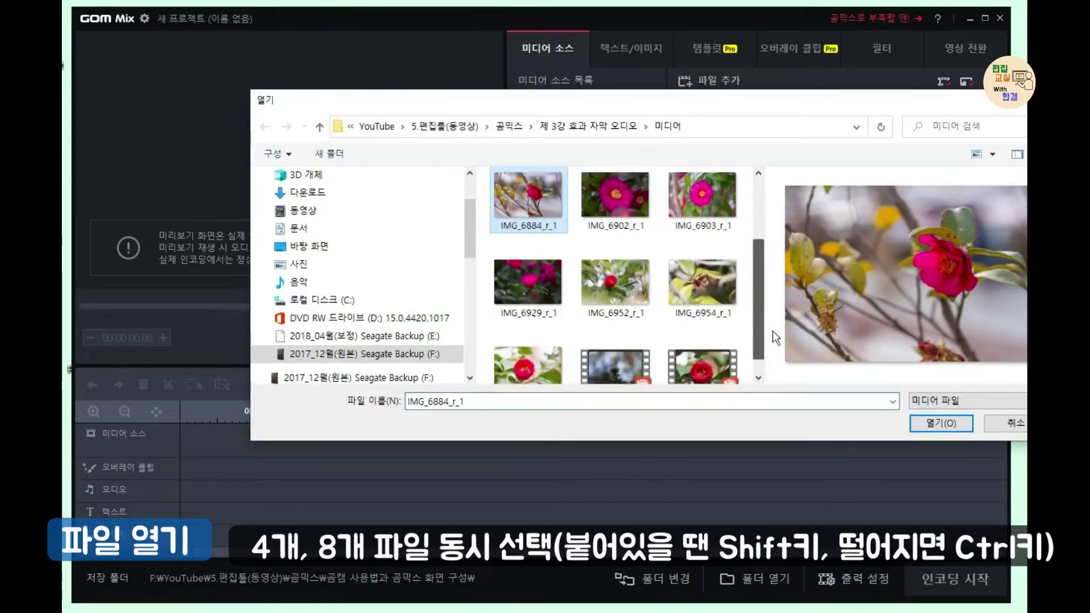
{"action": "left_click", "coordinate": [529, 349], "text": "shift"}
{"action": "left_click", "coordinate": [729, 375], "text": "ctrl"}
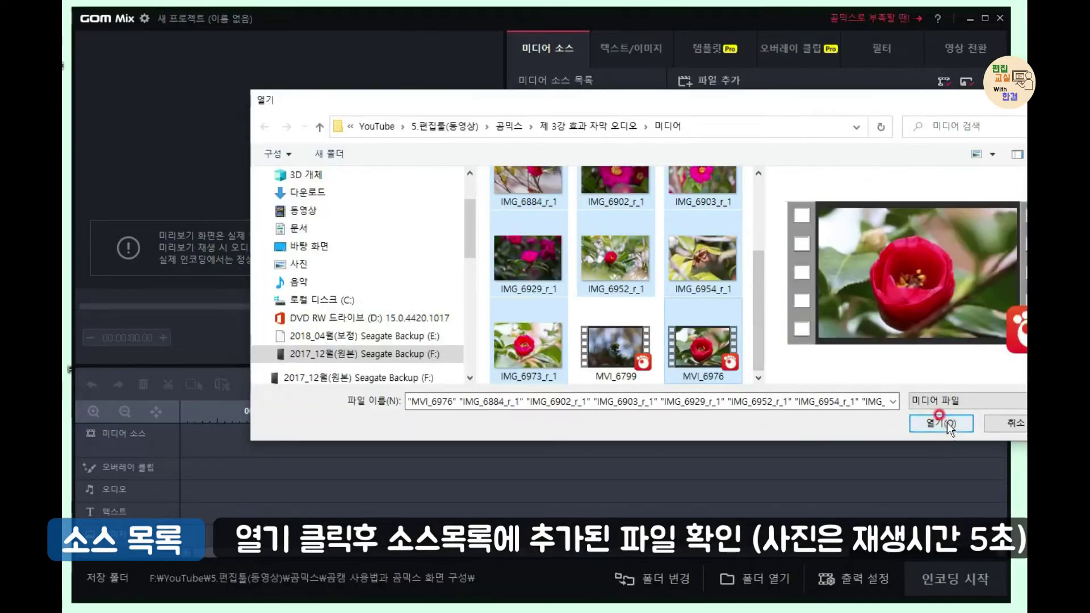
{"action": "left_click", "coordinate": [945, 422]}
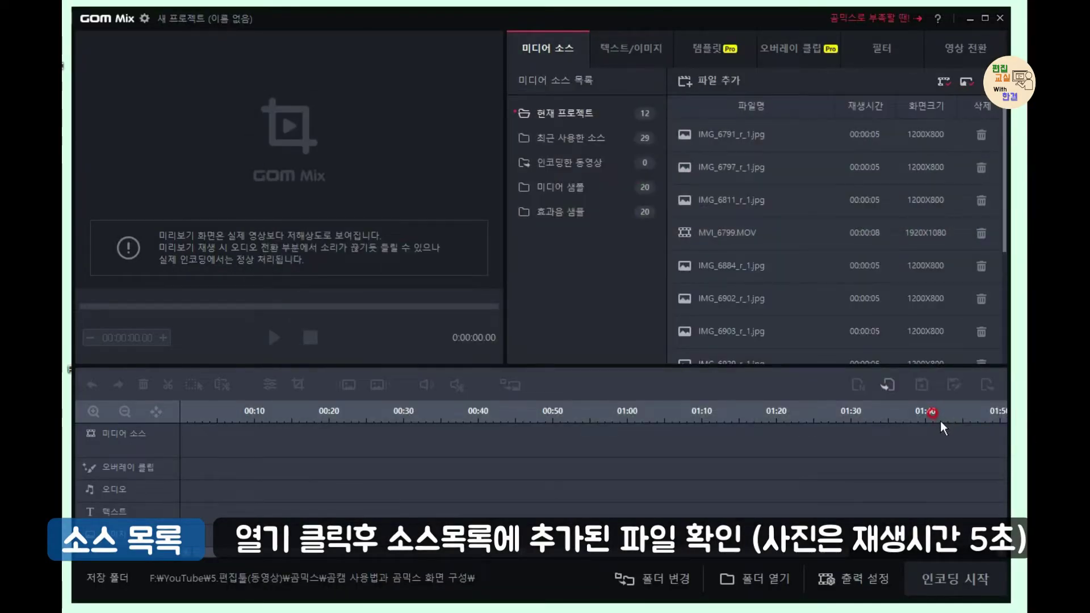
- Insert all 12 files of the current project at the start of the timeline's media source track
{"action": "left_click", "coordinate": [772, 135]}
{"action": "left_click_drag", "start_coordinate": [1003, 230], "coordinate": [1003, 345]}
{"action": "left_click", "coordinate": [805, 352], "text": "shift"}
{"action": "left_click", "coordinate": [752, 328], "text": "shift"}
{"action": "left_click_drag", "start_coordinate": [796, 212], "coordinate": [187, 438]}
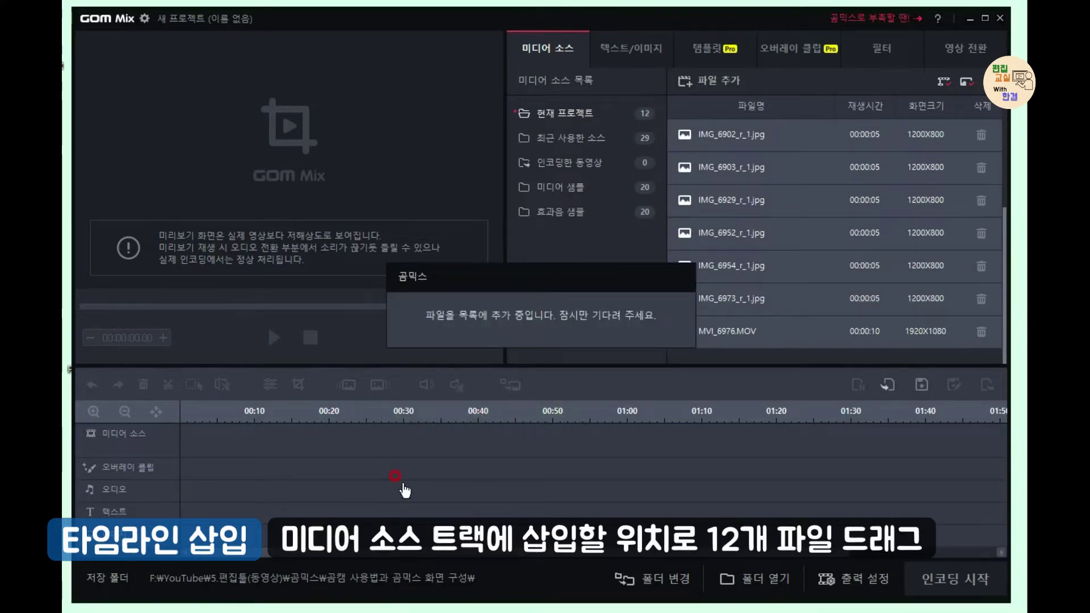
- Play the two video clips MVI_6799.MOV and MVI_6976.MOV on the timeline to check their picture and sound
{"action": "left_click", "coordinate": [321, 451]}
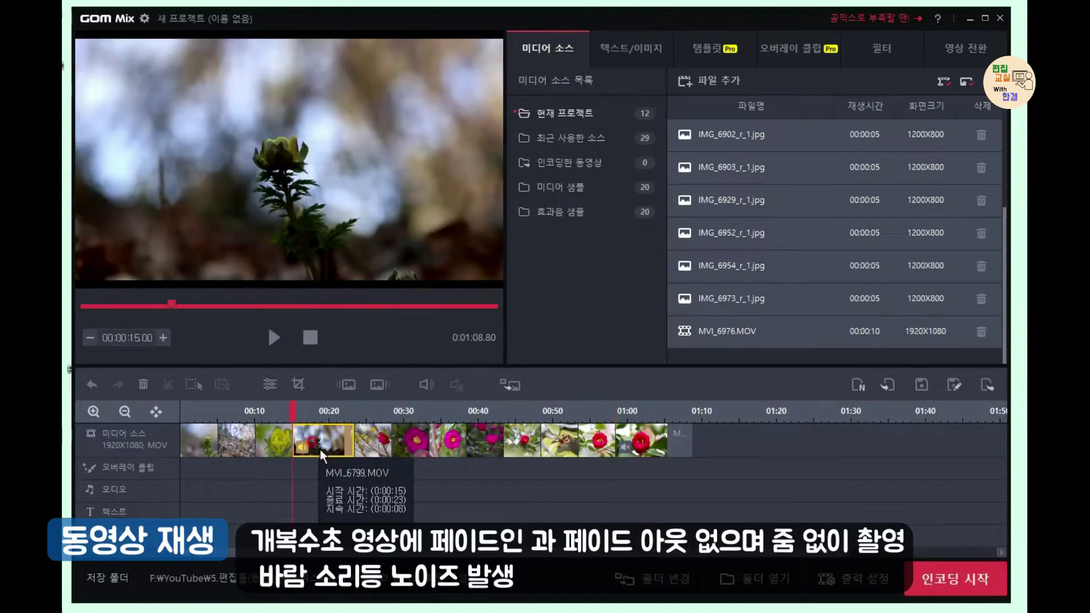
{"action": "left_click", "coordinate": [268, 338]}
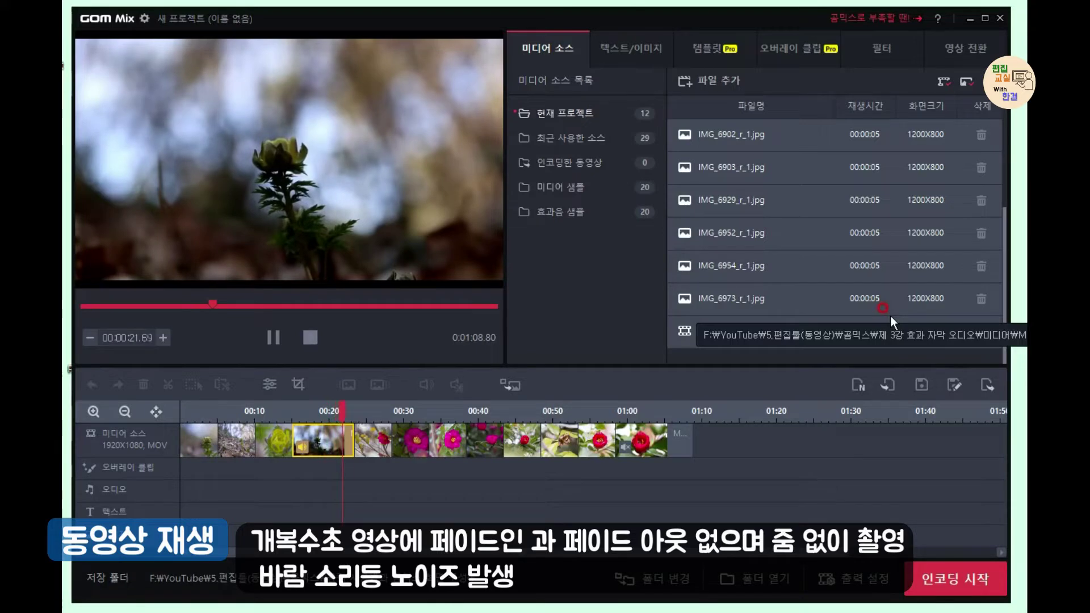
{"action": "key", "text": "space"}
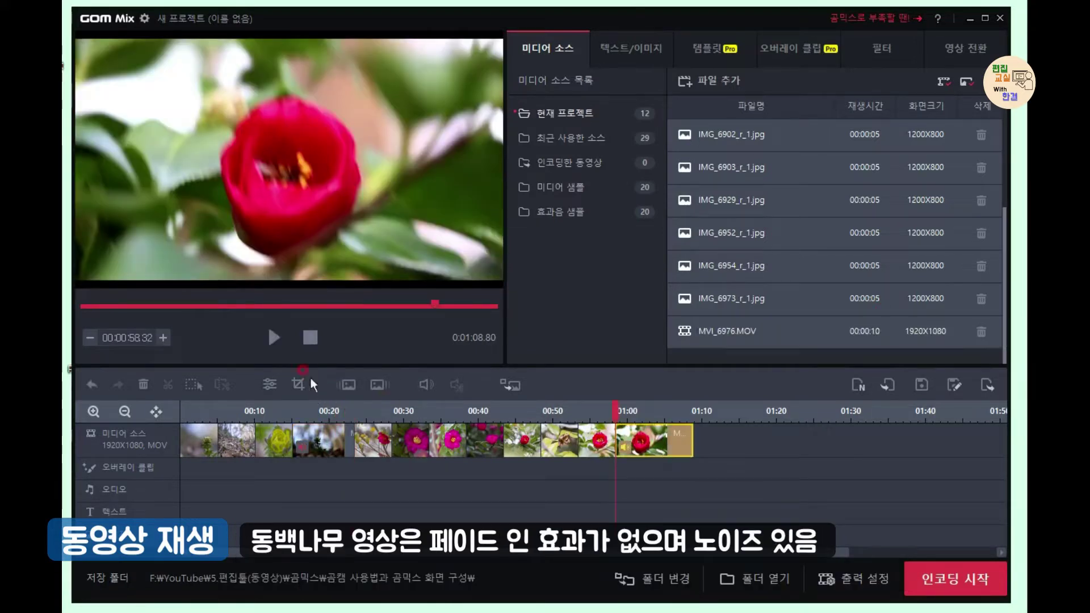
{"action": "left_click", "coordinate": [264, 337]}
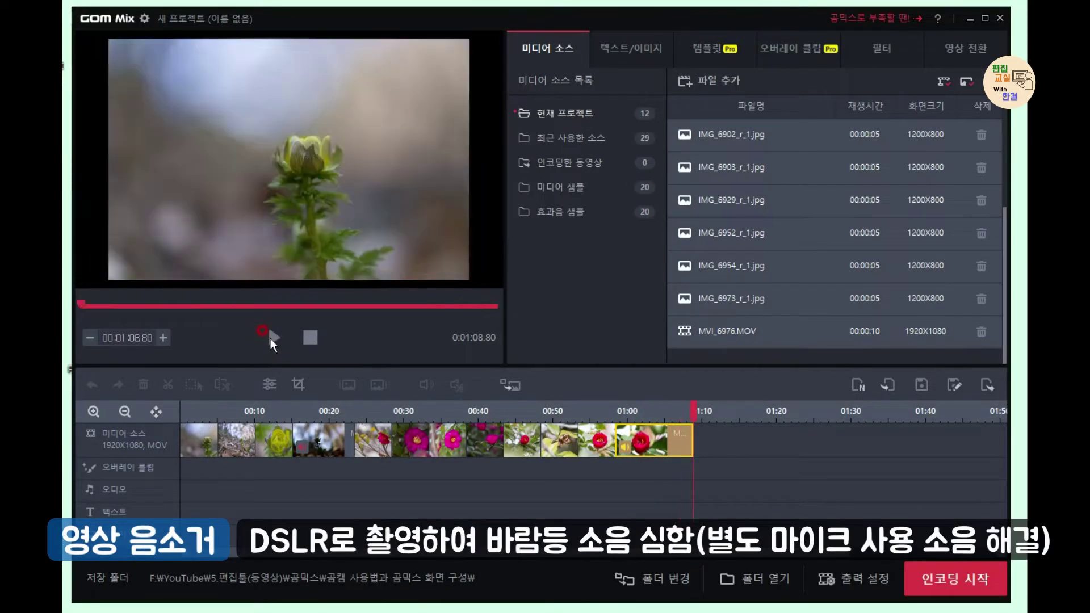
- Mute the audio of both video clips, MVI_6799.MOV and MVI_6976.MOV, on the timeline
{"action": "left_click", "coordinate": [331, 441]}
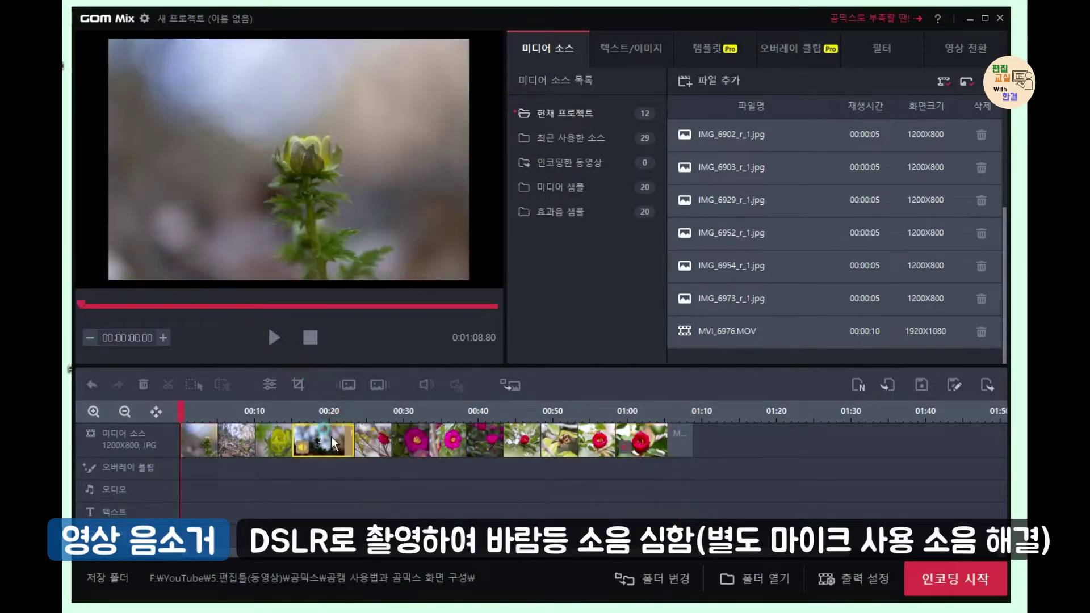
{"action": "left_click", "coordinate": [299, 446]}
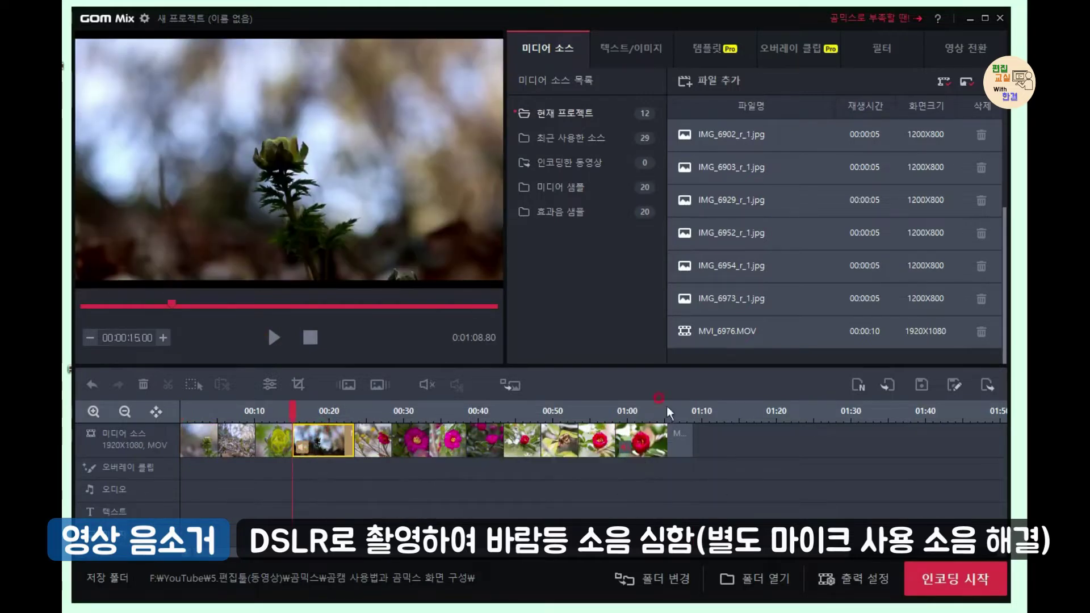
{"action": "left_click", "coordinate": [622, 445]}
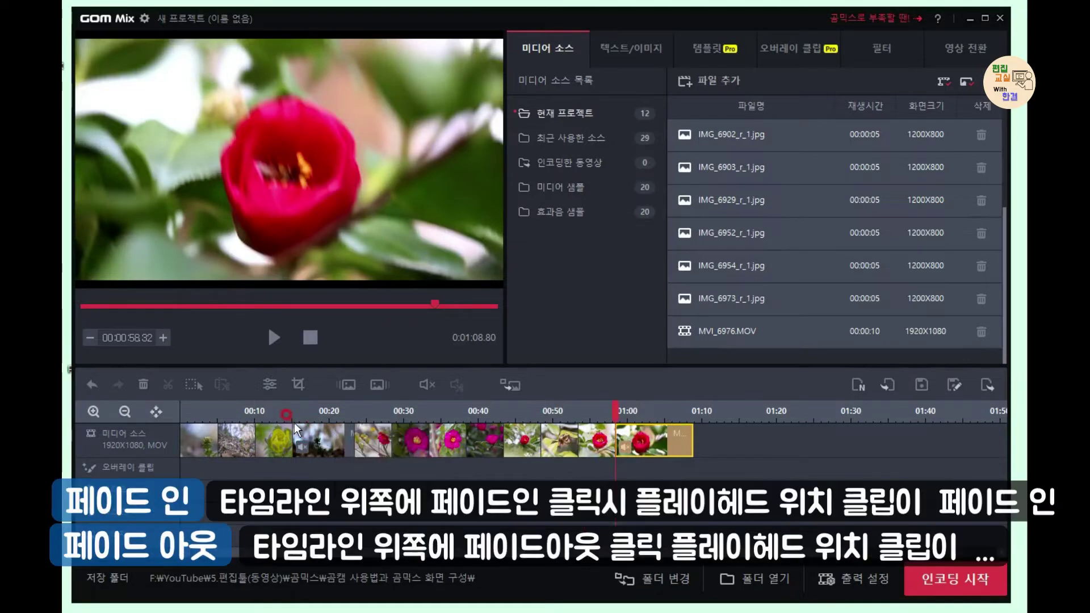
- Apply a video fade-in and fade-out to MVI_6976.MOV and to MVI_6799.MOV on the timeline
{"action": "left_click", "coordinate": [345, 383]}
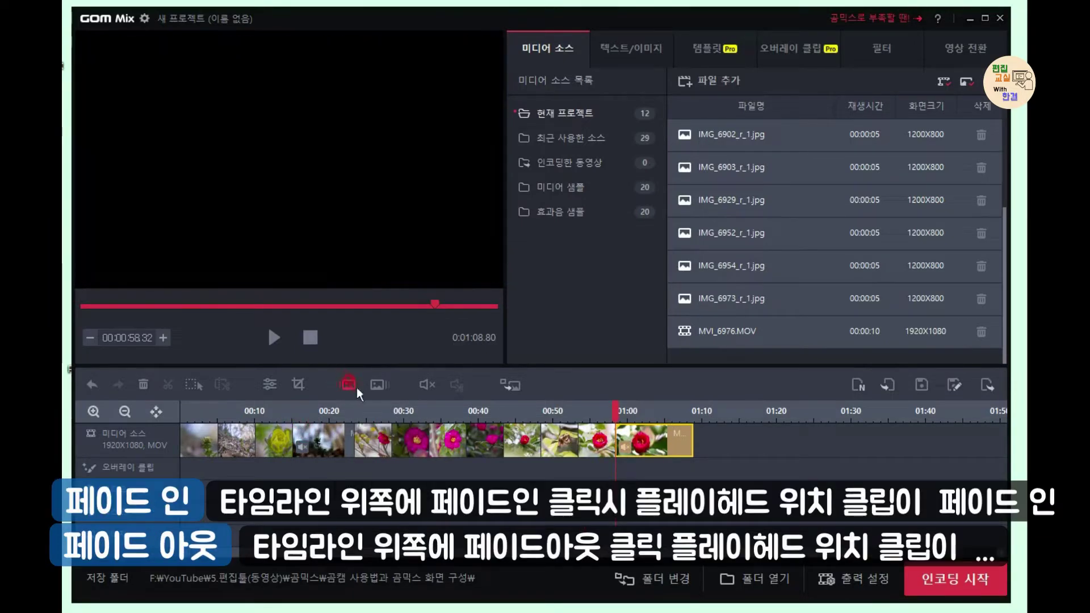
{"action": "left_click", "coordinate": [379, 384]}
{"action": "left_click", "coordinate": [313, 435]}
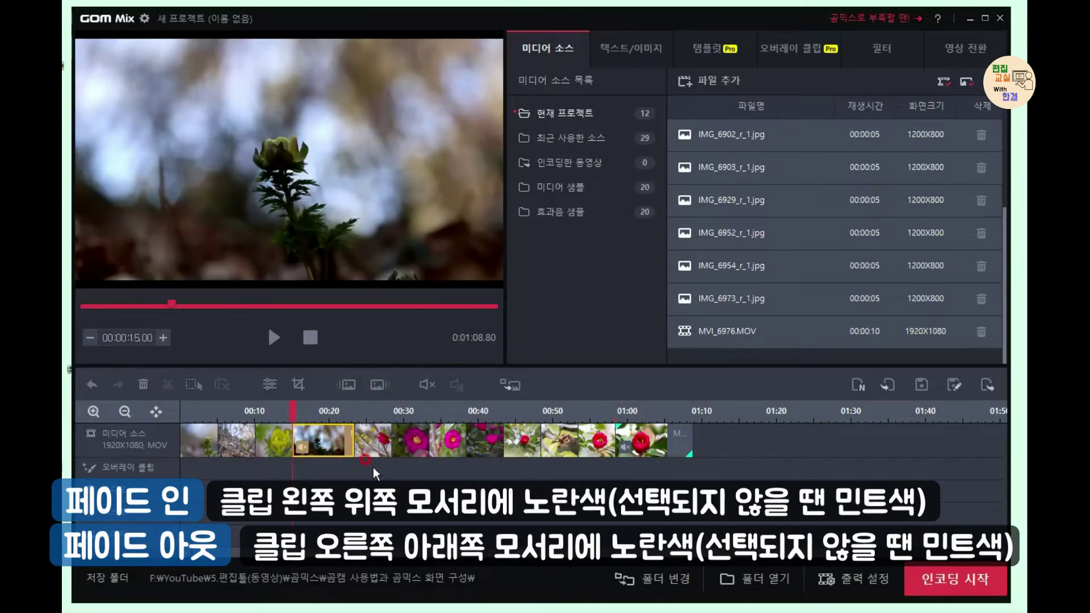
{"action": "left_click", "coordinate": [363, 460]}
{"action": "left_click", "coordinate": [637, 437]}
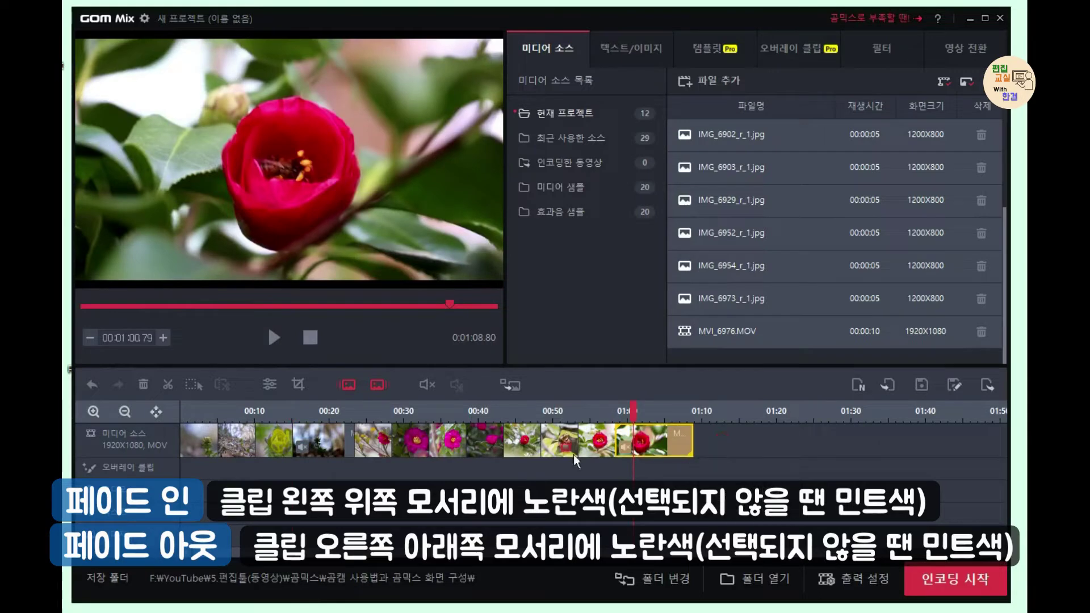
{"action": "left_click", "coordinate": [318, 441]}
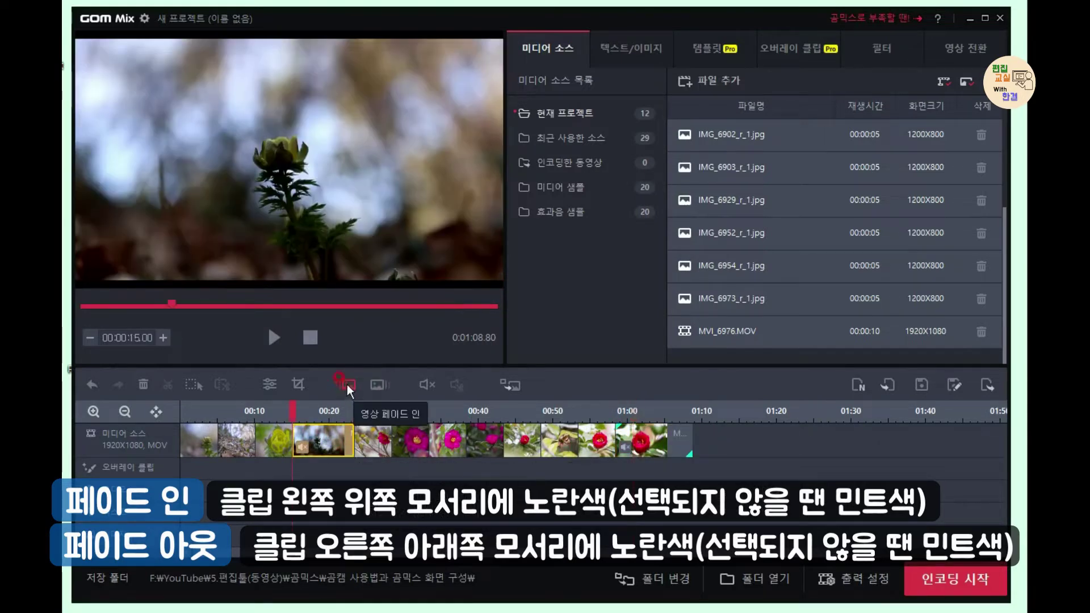
{"action": "left_click", "coordinate": [347, 385]}
{"action": "left_click", "coordinate": [377, 385]}
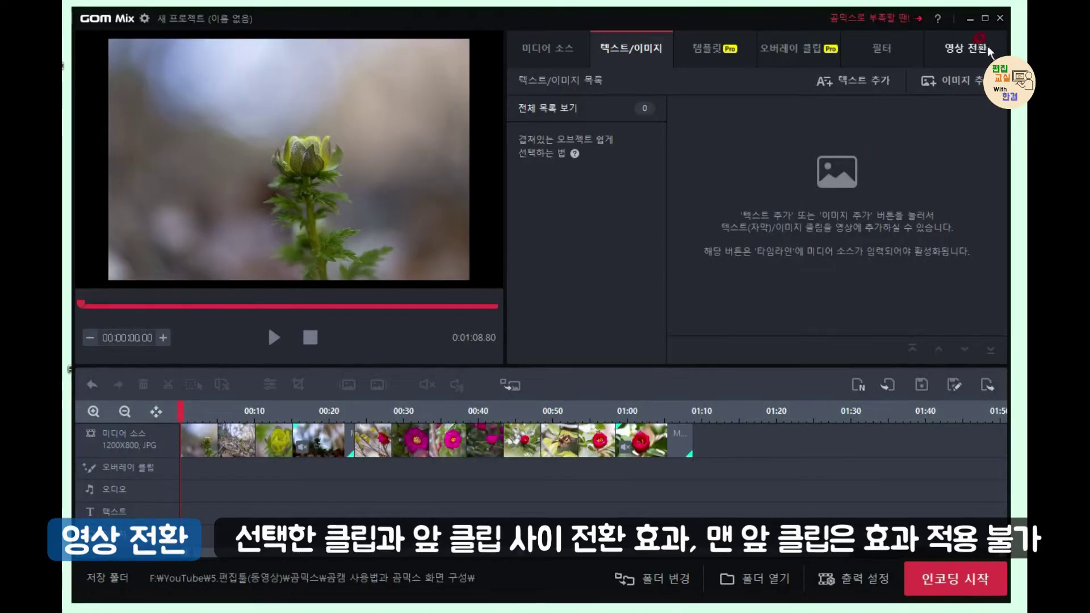
- Apply the 사라지기 transition to the second timeline clip and the 오른쪽 밀어내기 transition to the third
{"action": "left_click", "coordinate": [980, 49]}
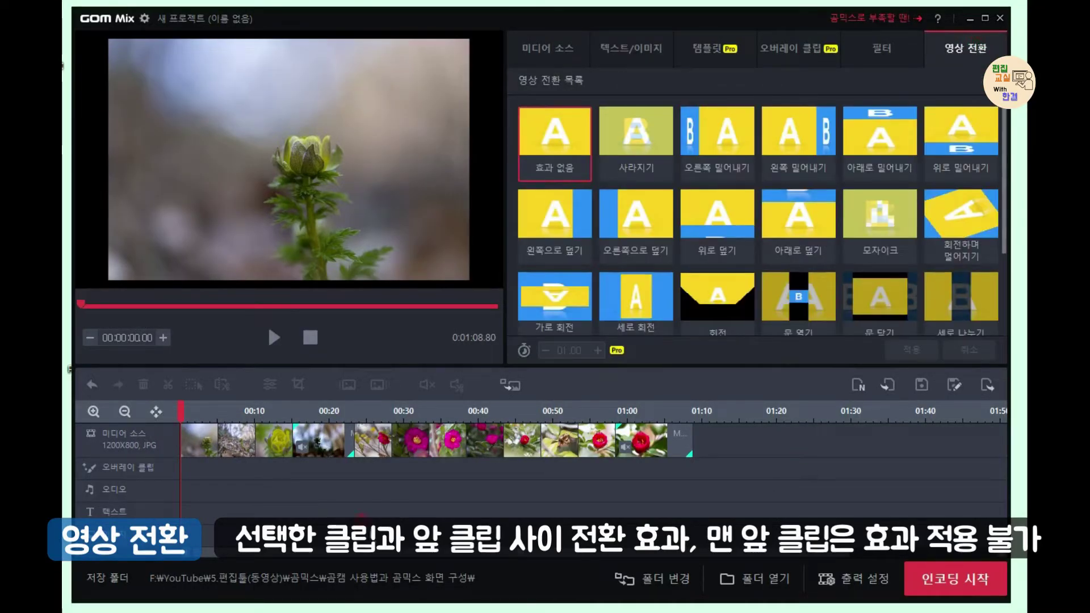
{"action": "left_click", "coordinate": [238, 441]}
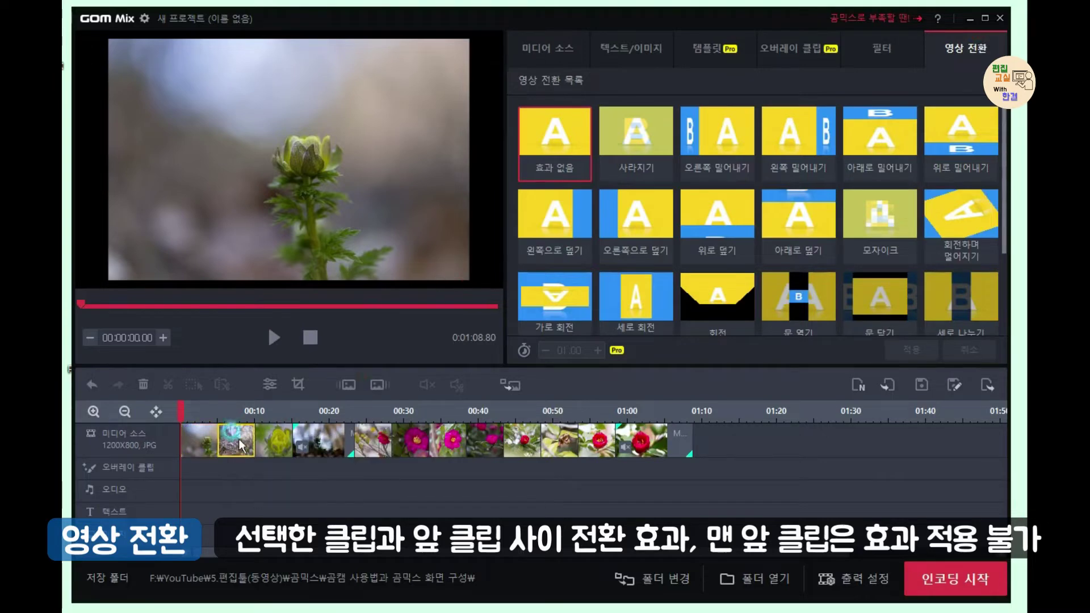
{"action": "left_click", "coordinate": [644, 165]}
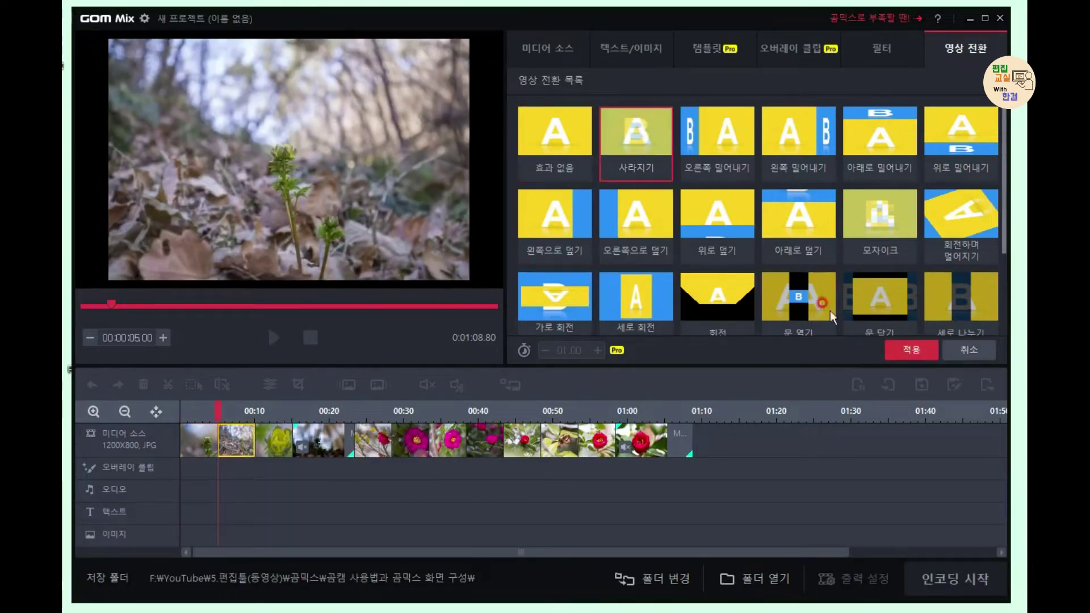
{"action": "left_click", "coordinate": [918, 349]}
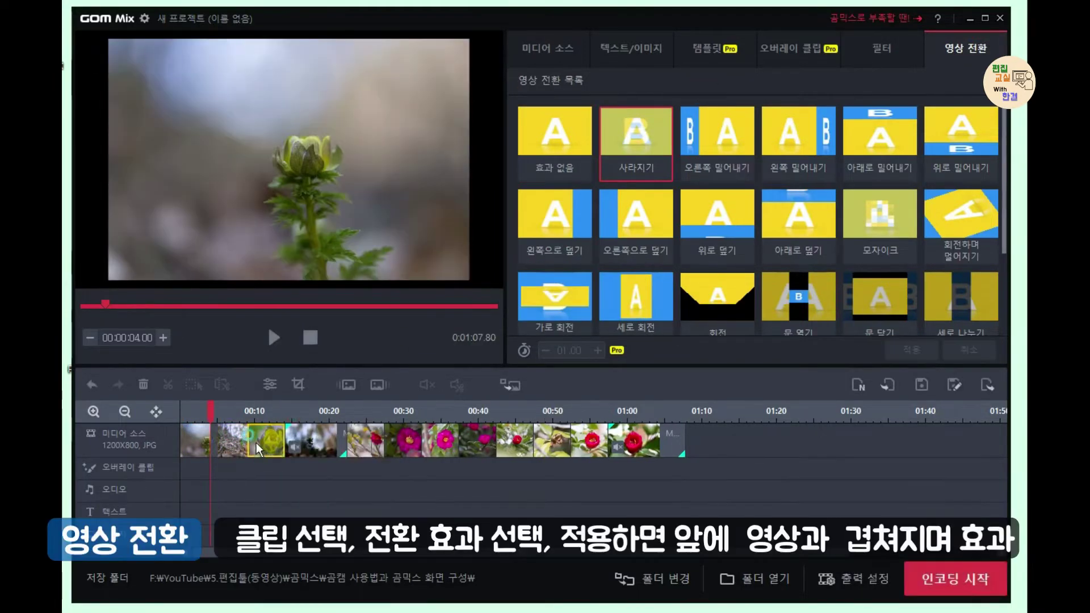
{"action": "left_click", "coordinate": [710, 139]}
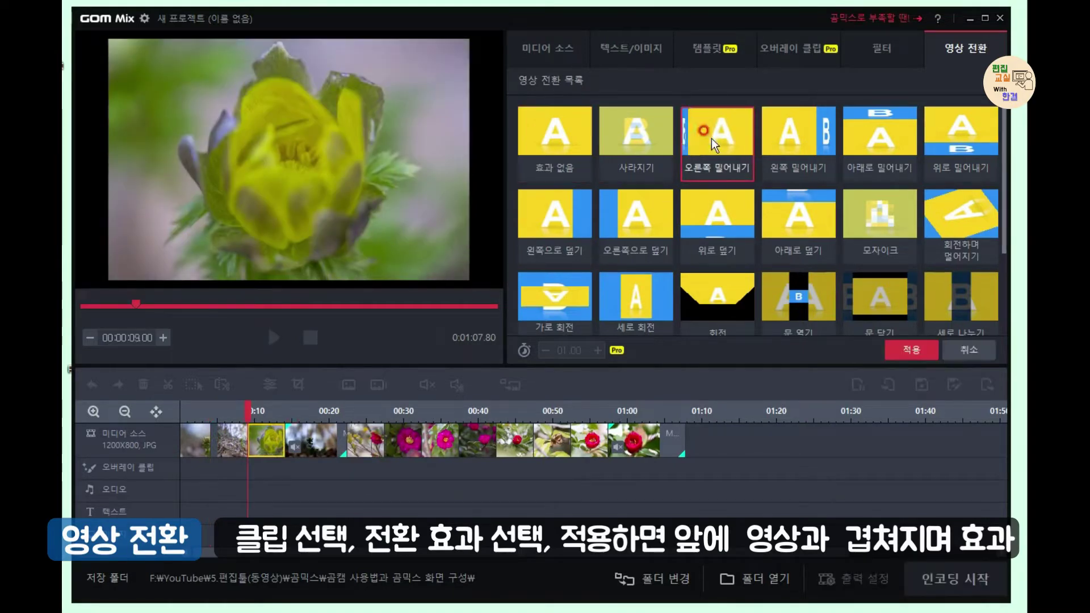
{"action": "left_click", "coordinate": [910, 348]}
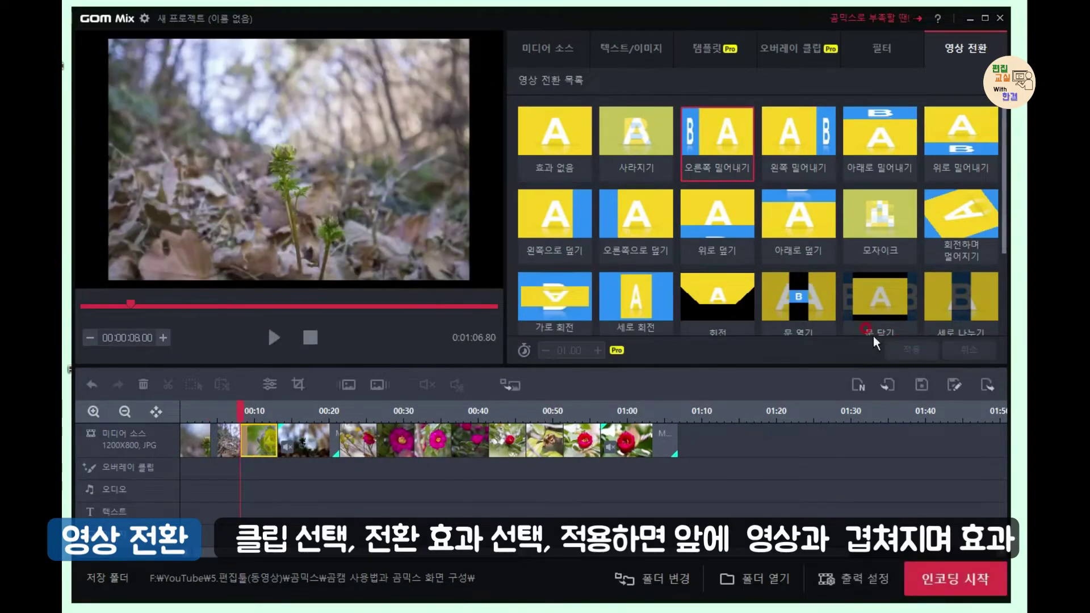
- Apply the 왼쪽 밀어내기 transition to the fourth clip, MVI_6799.MOV, and 아래로 밀어내기 to the fifth clip
{"action": "left_click", "coordinate": [330, 438]}
{"action": "left_click", "coordinate": [786, 139]}
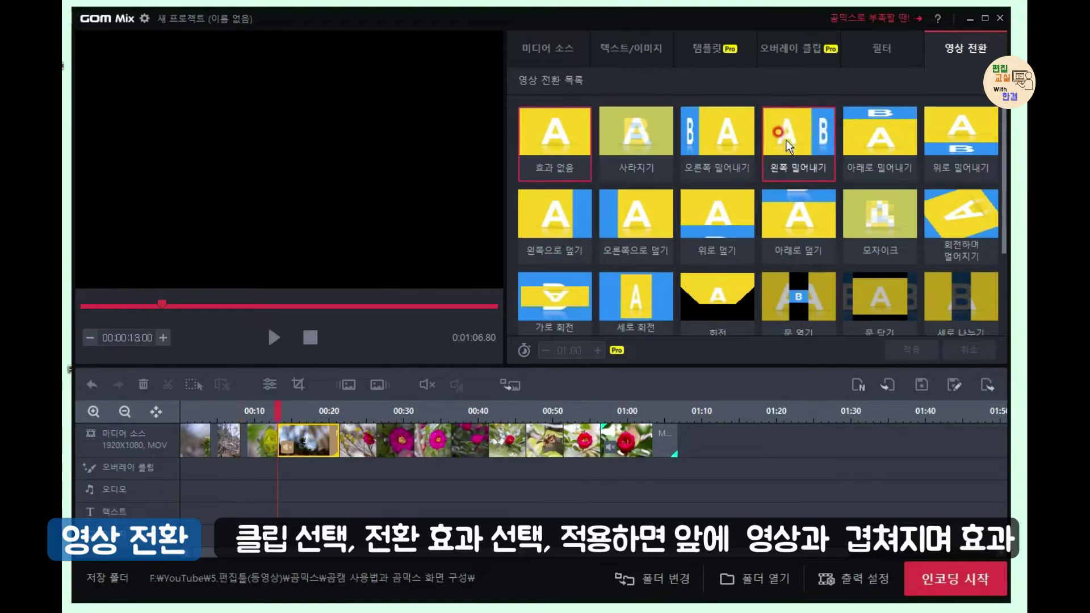
{"action": "left_click", "coordinate": [907, 348]}
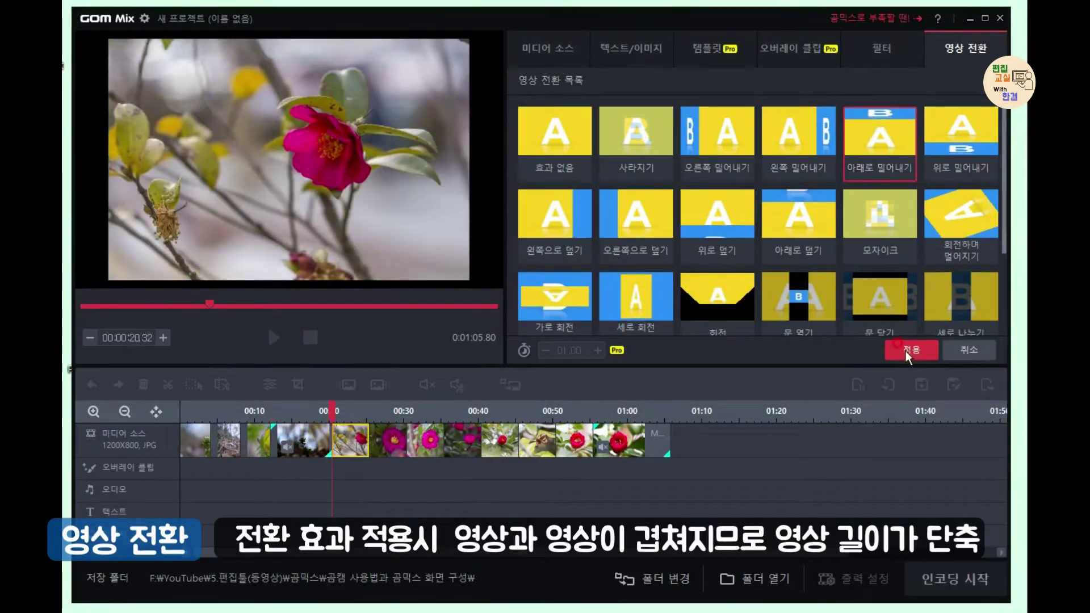
{"action": "left_click", "coordinate": [907, 348]}
- Apply the 위로 밀어내기 transition to the sixth clip and 왼쪽으로 덮기 to the seventh clip
{"action": "left_click", "coordinate": [381, 440]}
{"action": "left_click", "coordinate": [960, 140]}
{"action": "left_click", "coordinate": [912, 349]}
{"action": "left_click", "coordinate": [411, 440]}
{"action": "left_click", "coordinate": [555, 219]}
{"action": "left_click", "coordinate": [922, 352]}
- Apply the 오른쪽으로 덮기 transition to the eighth clip and 위로 덮기 to the ninth clip
{"action": "left_click", "coordinate": [440, 440]}
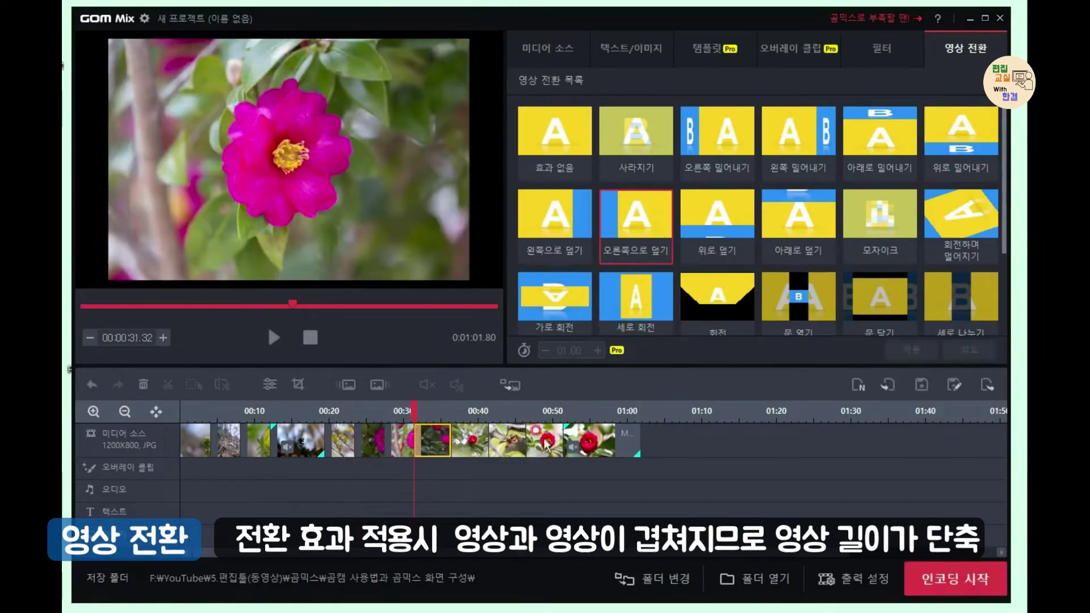
{"action": "left_click", "coordinate": [470, 440]}
{"action": "left_click", "coordinate": [717, 219]}
{"action": "left_click", "coordinate": [911, 349]}
- Apply the 아래로 덮기 transition to the tenth clip and a different transition to the eleventh clip
{"action": "left_click", "coordinate": [500, 440]}
{"action": "left_click", "coordinate": [798, 219]}
{"action": "left_click", "coordinate": [911, 350]}
{"action": "left_click", "coordinate": [533, 441]}
{"action": "left_click_drag", "start_coordinate": [1004, 250], "coordinate": [1005, 297]}
{"action": "left_click", "coordinate": [879, 237]}
{"action": "left_click", "coordinate": [911, 350]}
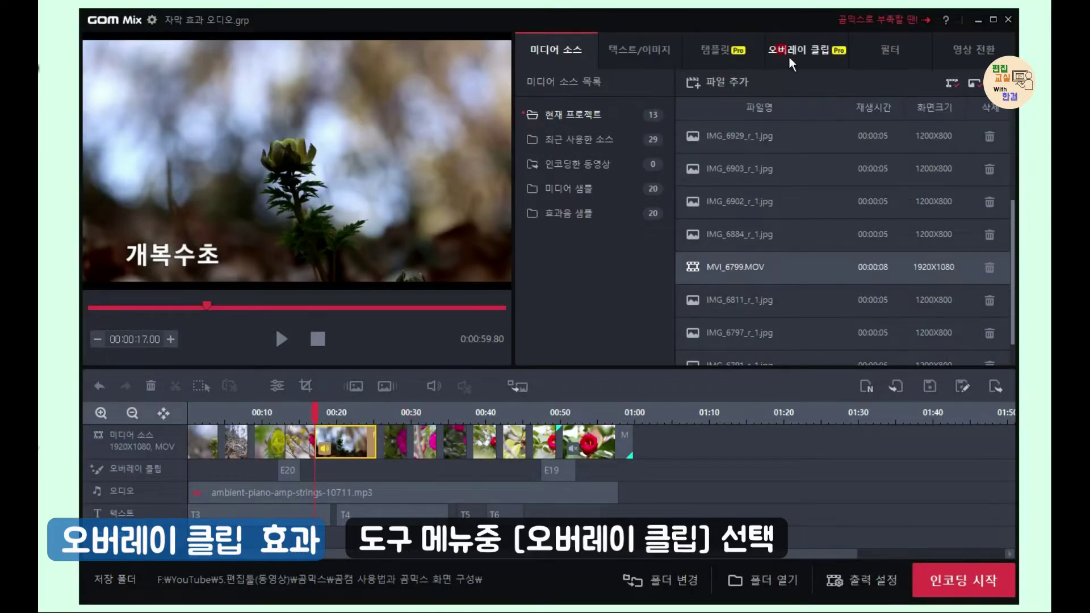
- Choose the 왼쪽 클로즈업 → 전체 화면 overlay clip at 00:00:17.00 and move and enlarge its start frame around the flower
{"action": "left_click", "coordinate": [795, 52]}
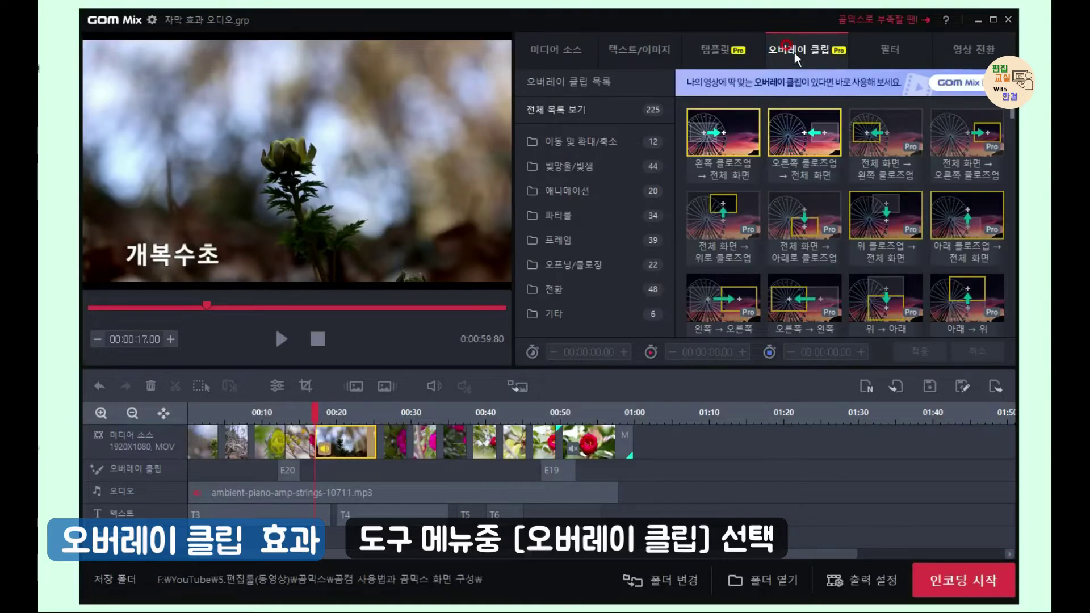
{"action": "left_click", "coordinate": [714, 138]}
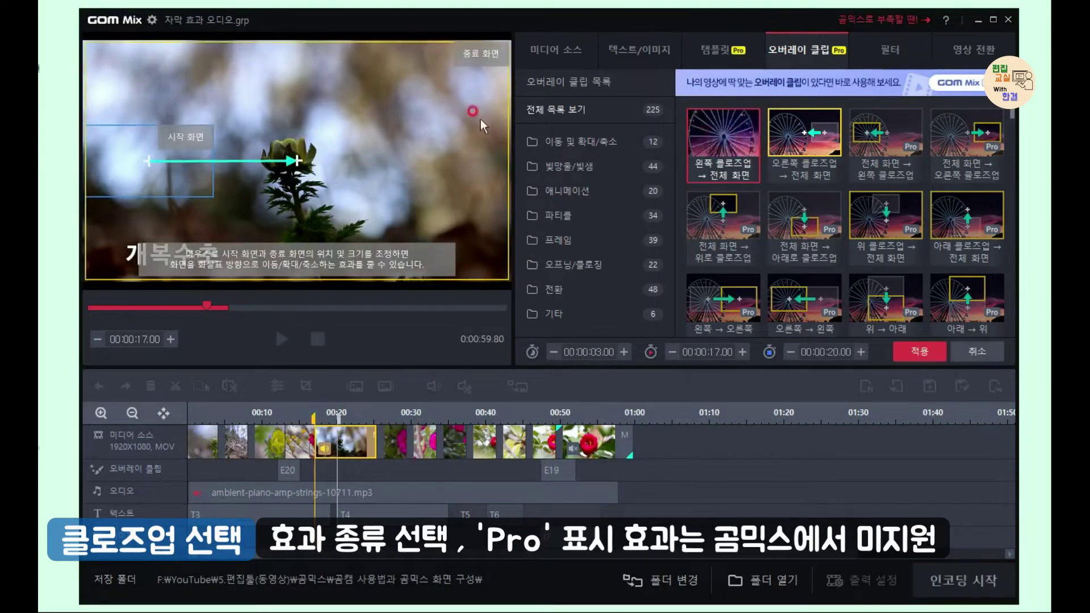
{"action": "left_click_drag", "start_coordinate": [111, 151], "coordinate": [243, 154]}
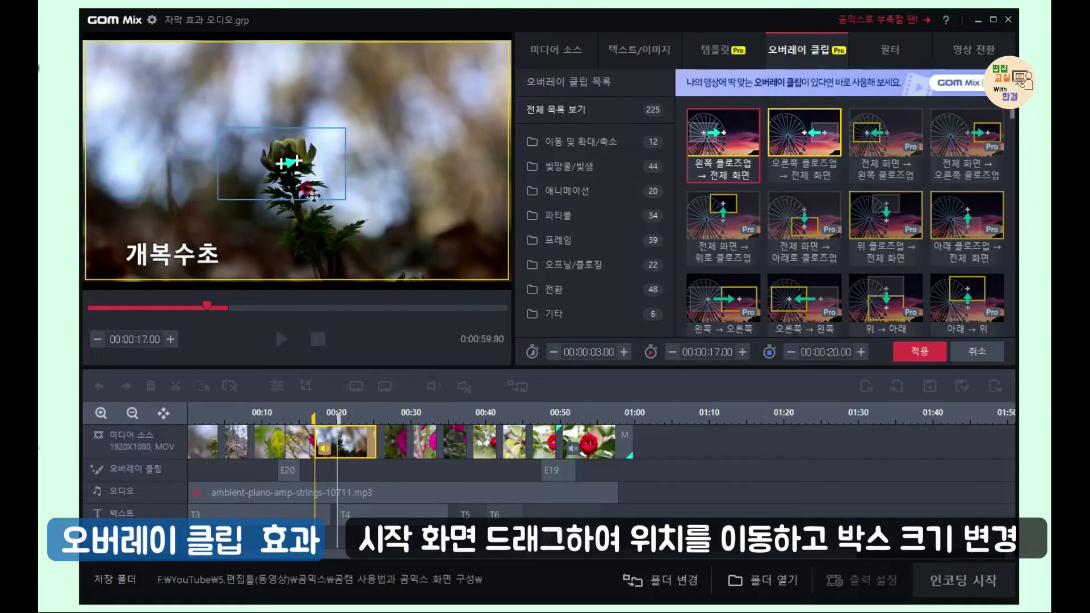
{"action": "left_click_drag", "start_coordinate": [347, 197], "coordinate": [397, 234]}
{"action": "left_click_drag", "start_coordinate": [406, 114], "coordinate": [420, 108]}
{"action": "left_click_drag", "start_coordinate": [215, 112], "coordinate": [205, 102]}
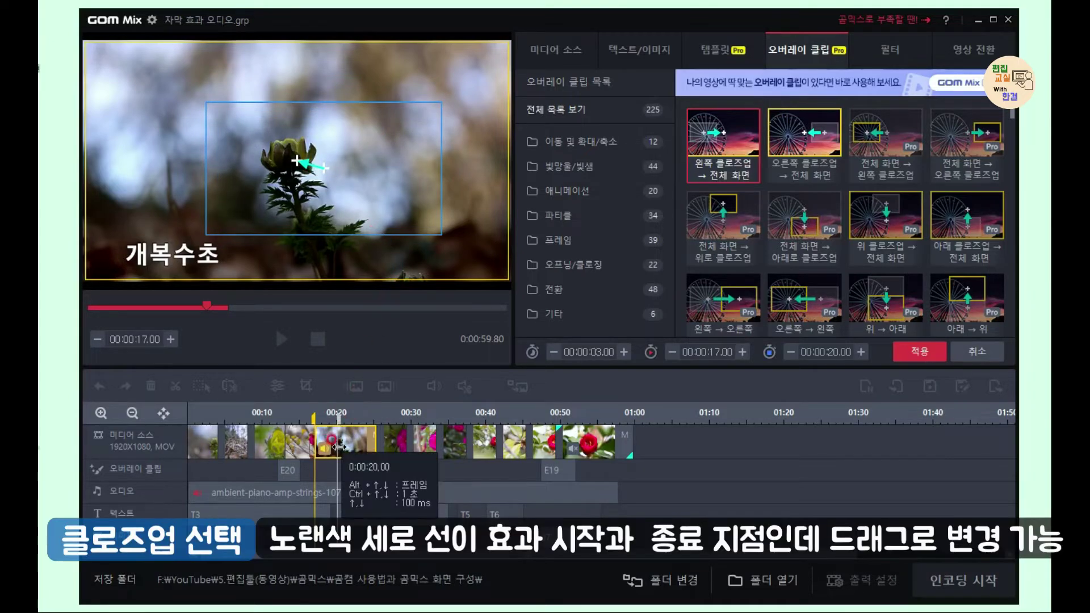
- Extend the close-up overlay's end to 00:00:21.40, apply it and play the result
{"action": "left_click_drag", "start_coordinate": [341, 450], "coordinate": [347, 450]}
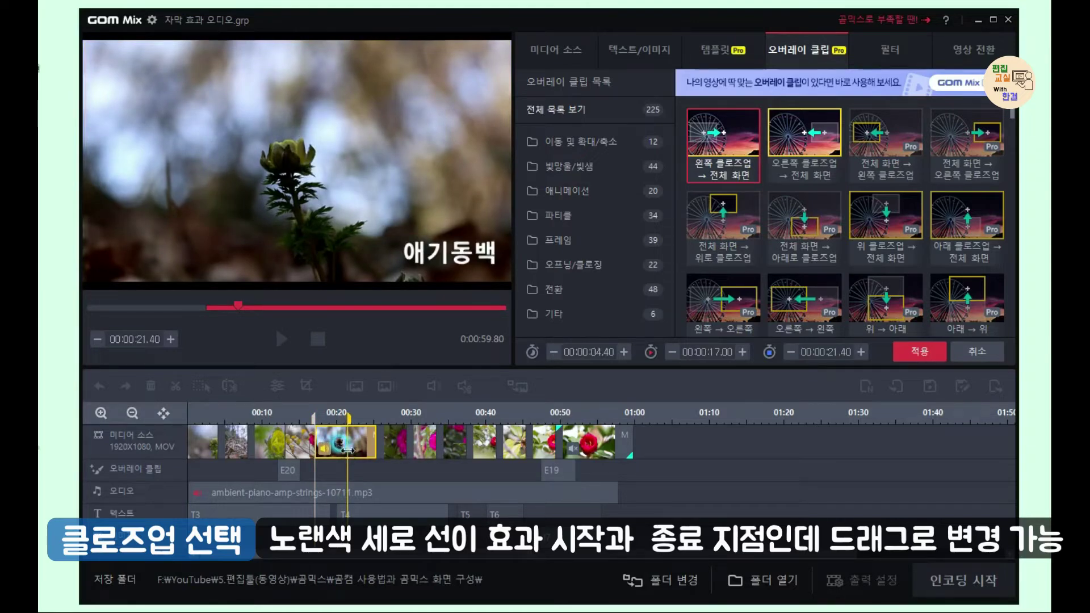
{"action": "left_click", "coordinate": [312, 441]}
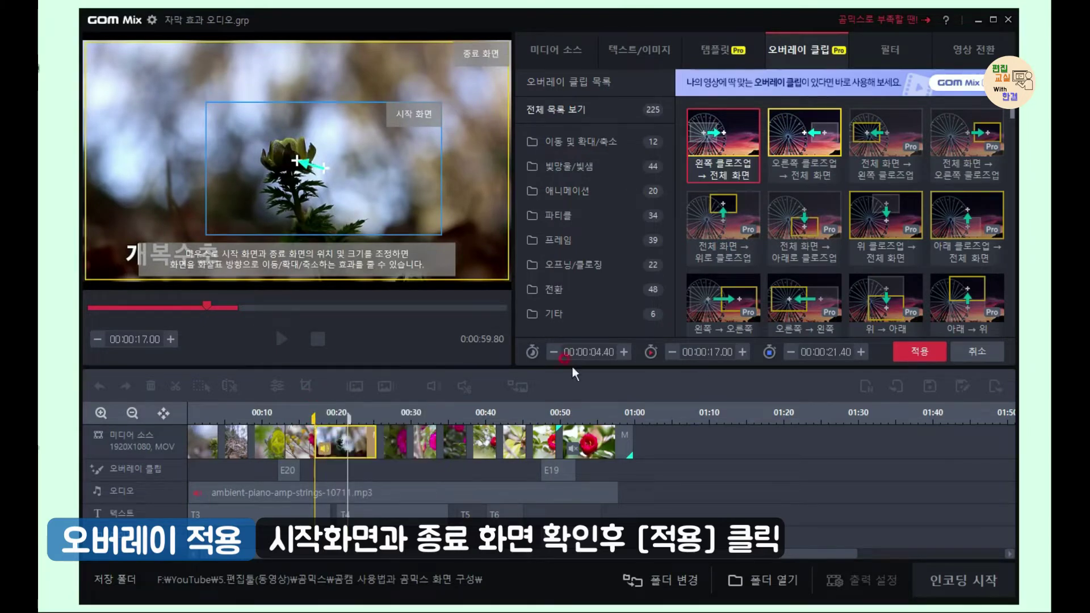
{"action": "left_click", "coordinate": [921, 352]}
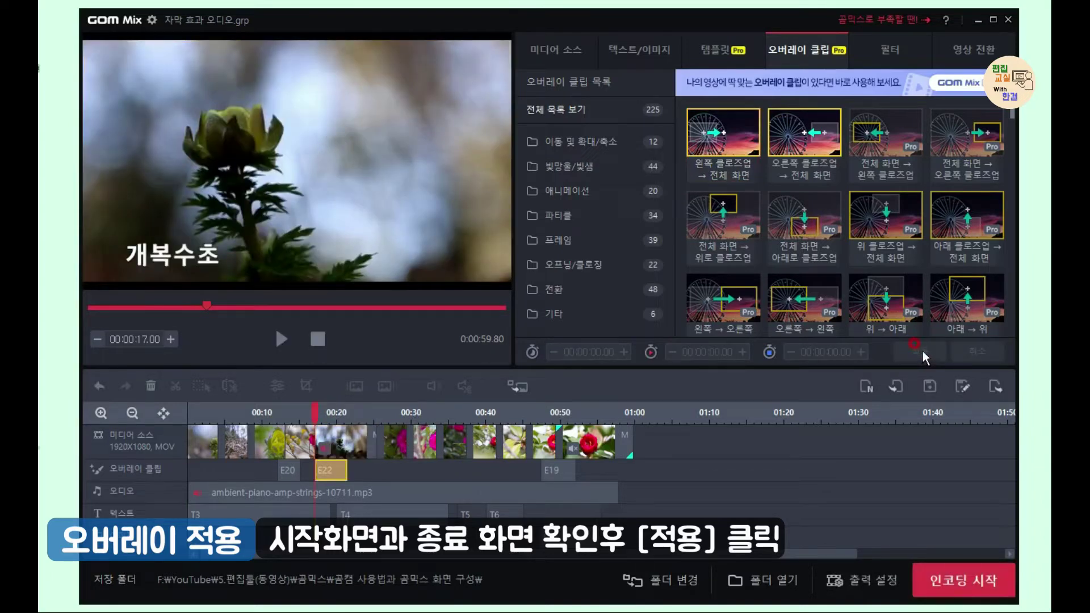
{"action": "left_click", "coordinate": [276, 337]}
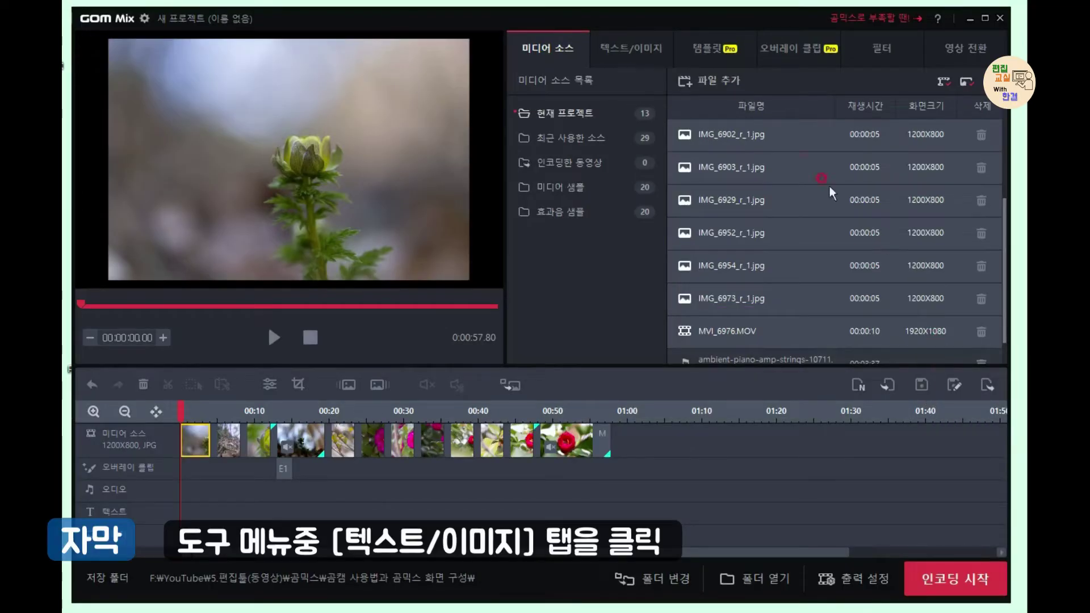
- Add the caption 개복수초 at 00:00:00.00 in the first photo's lower-left corner and stretch its duration to about 19.1 seconds
{"action": "left_click", "coordinate": [628, 47]}
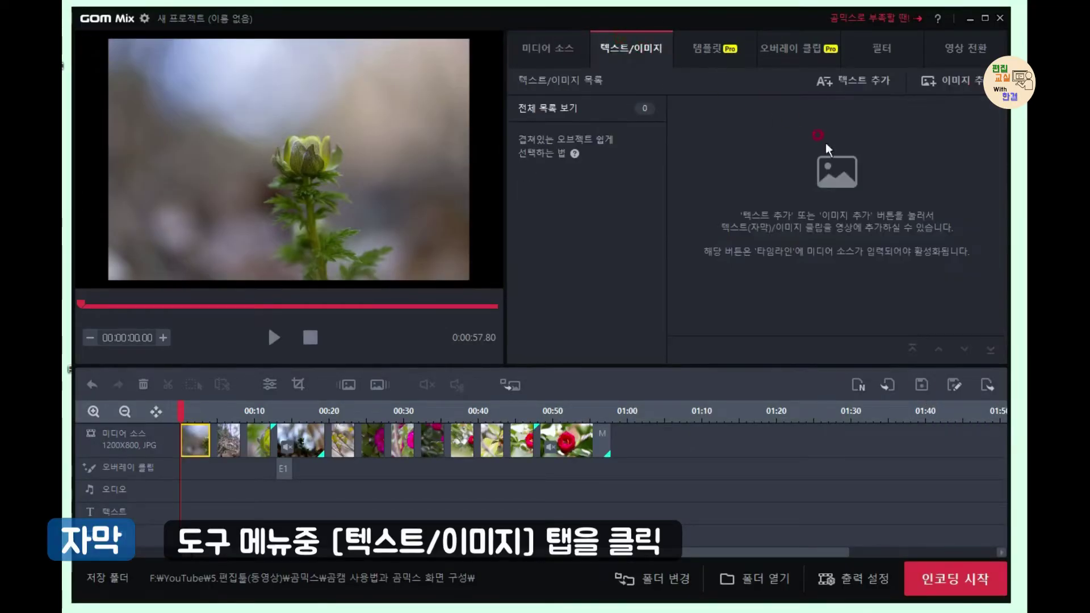
{"action": "left_click", "coordinate": [839, 80]}
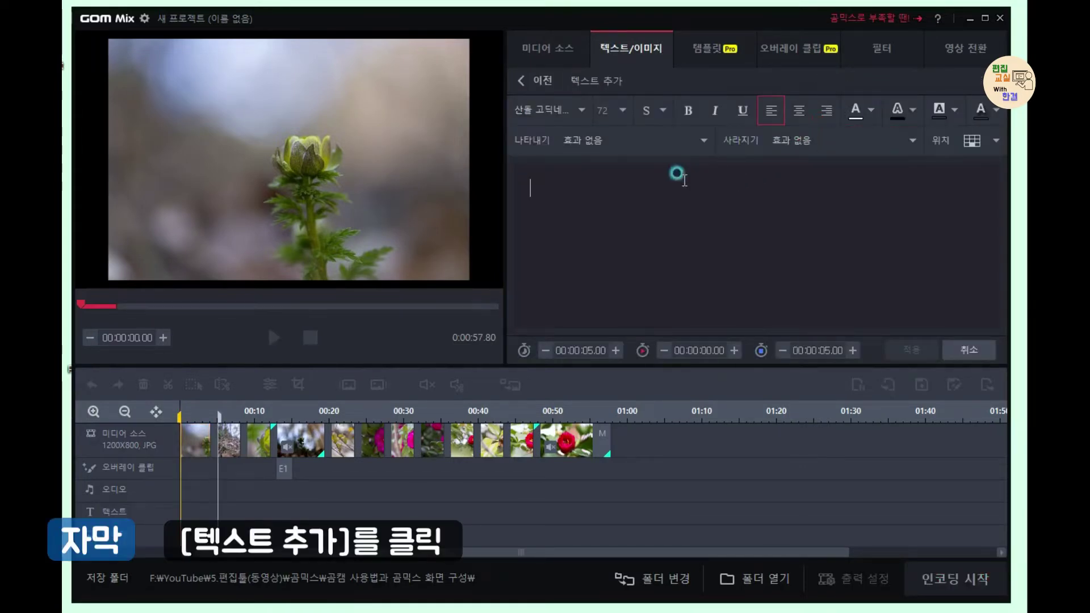
{"action": "type", "text": "개복수"}
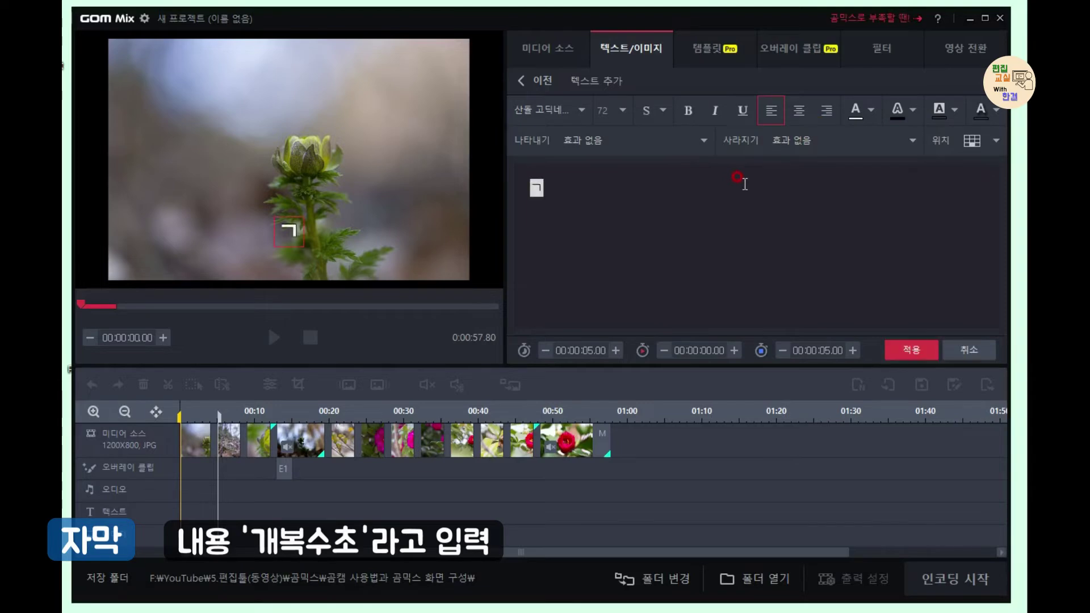
{"action": "type", "text": "ㅗ"}
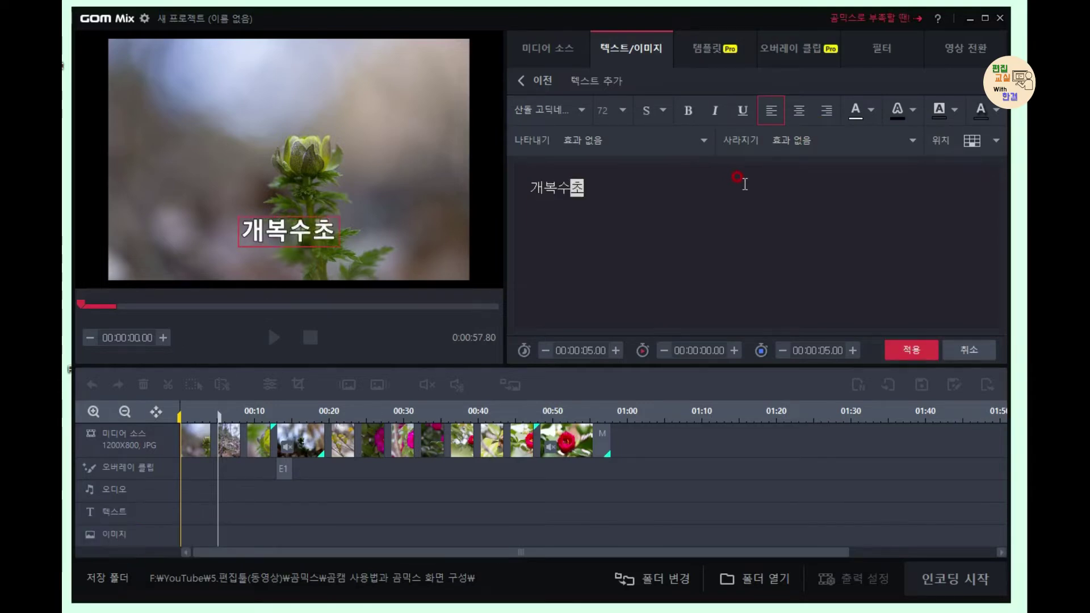
{"action": "left_click_drag", "start_coordinate": [275, 221], "coordinate": [152, 244]}
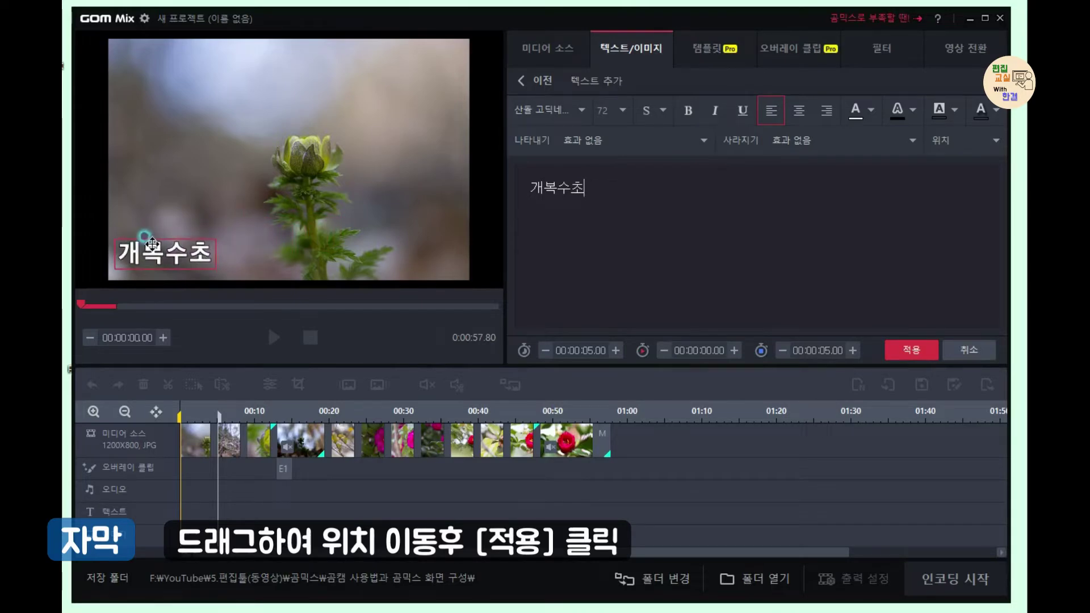
{"action": "left_click", "coordinate": [906, 349]}
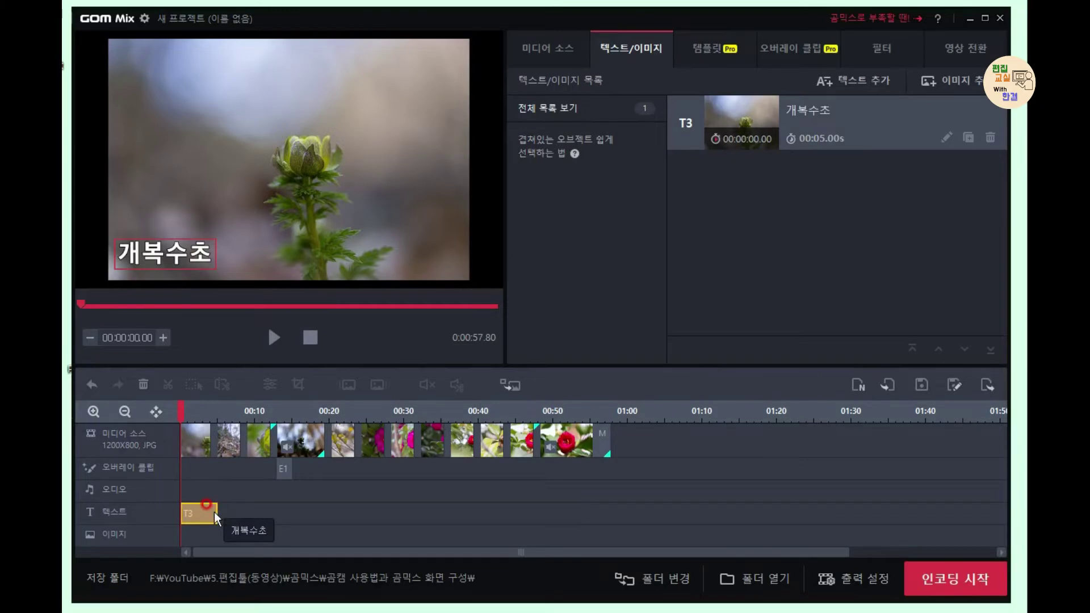
{"action": "left_click_drag", "start_coordinate": [219, 513], "coordinate": [319, 517]}
- Add the caption 애기동백 in the frame's lower-right corner after the first caption and stretch its duration to about 16.1 seconds
{"action": "left_click", "coordinate": [853, 81]}
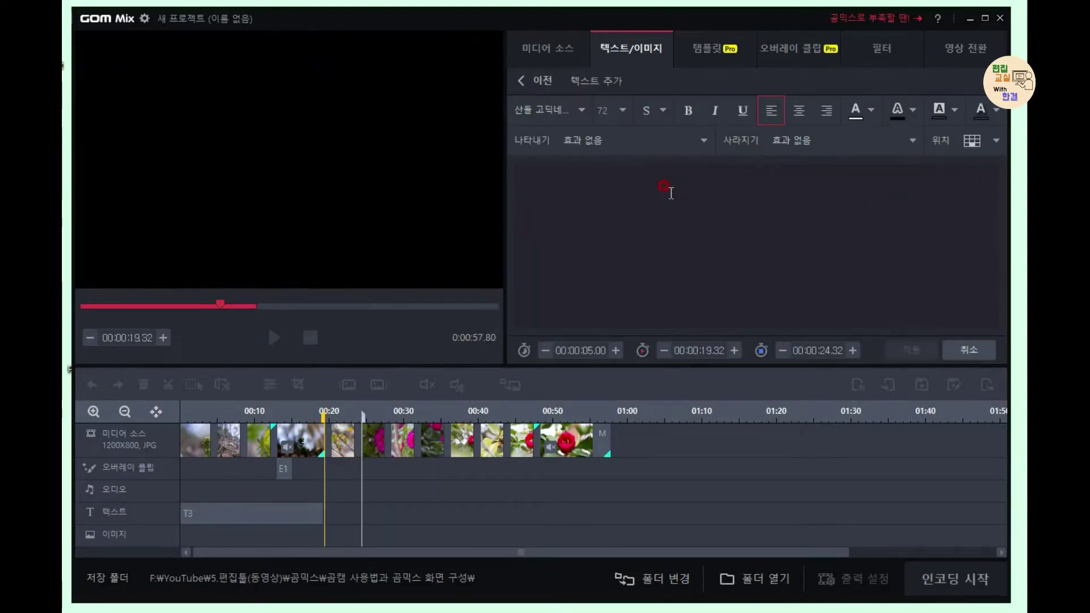
{"action": "type", "text": "애기동백"}
{"action": "left_click_drag", "start_coordinate": [292, 221], "coordinate": [445, 238]}
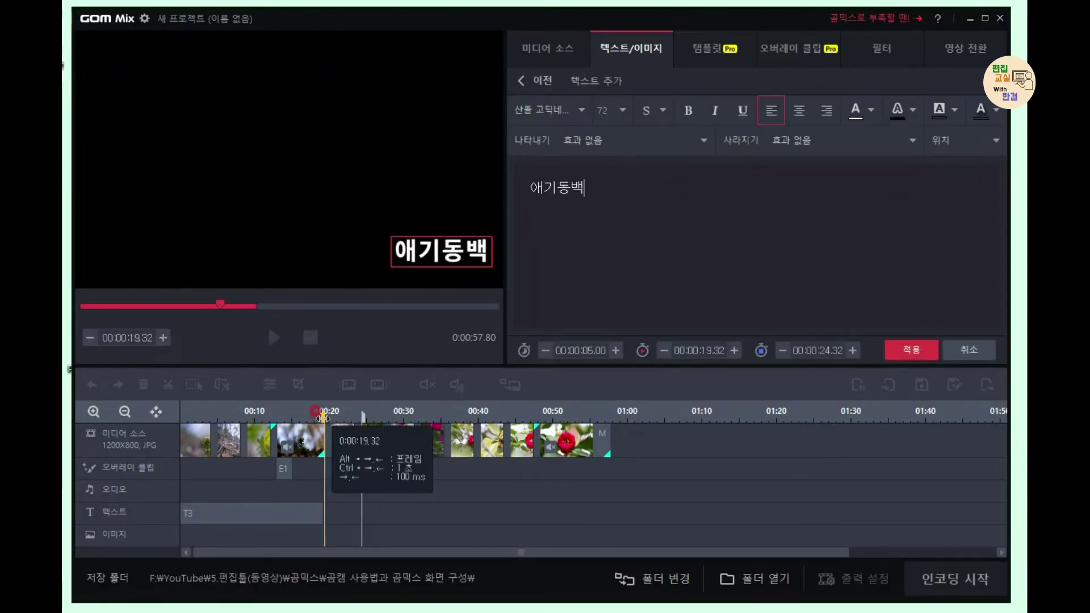
{"action": "left_click", "coordinate": [911, 350]}
{"action": "left_click_drag", "start_coordinate": [365, 514], "coordinate": [448, 514]}
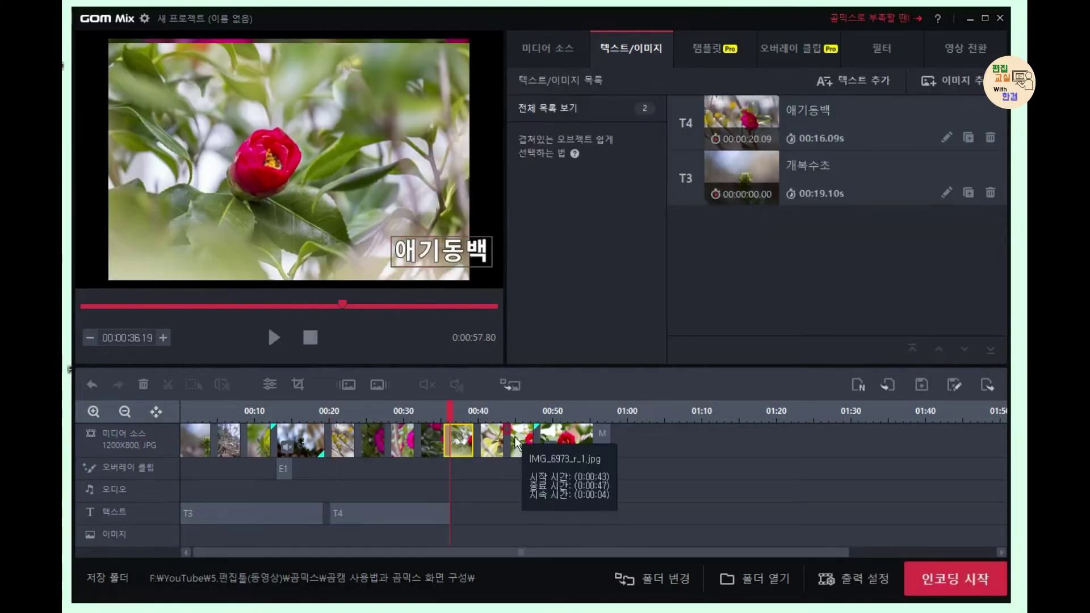
- Add the caption 동백나무 at about 00:00:36.20 in the photo's lower-left corner and apply it
{"action": "left_click", "coordinate": [865, 84]}
{"action": "type", "text": "동백나무"}
{"action": "left_click_drag", "start_coordinate": [288, 232], "coordinate": [167, 250]}
{"action": "left_click", "coordinate": [911, 349]}
- Extend the 동백나무 caption to about 19.3 seconds and shorten the 애기동백 caption to about 14.9 seconds
{"action": "left_click_drag", "start_coordinate": [569, 514], "coordinate": [594, 518]}
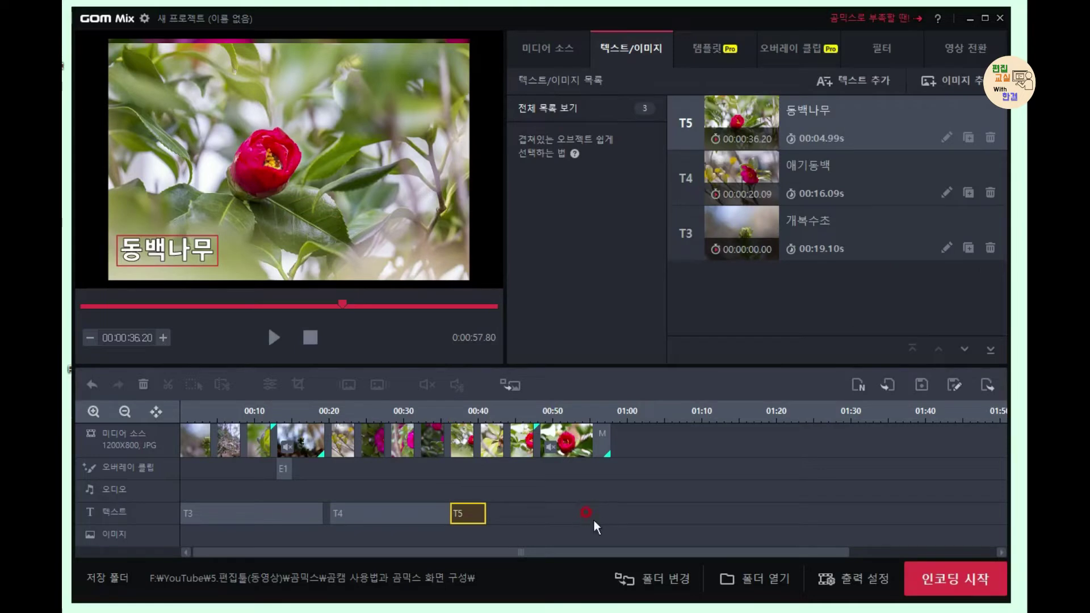
{"action": "left_click", "coordinate": [448, 512]}
{"action": "mouse_move", "coordinate": [448, 512]}
{"action": "left_mouse_down"}
{"action": "mouse_move", "coordinate": [435, 506]}
{"action": "mouse_move", "coordinate": [440, 514]}
{"action": "left_mouse_up"}
- Add a second caption reading 열매 흔적 at 00:00:40.09 beside the 동백나무 caption and apply it
{"action": "left_click", "coordinate": [478, 411]}
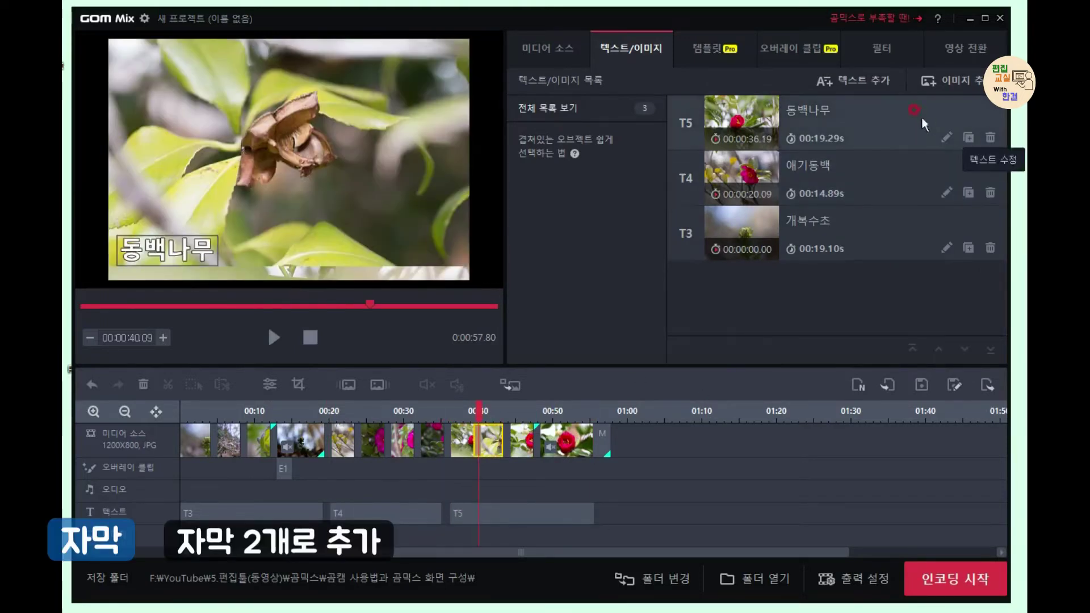
{"action": "left_click", "coordinate": [868, 76]}
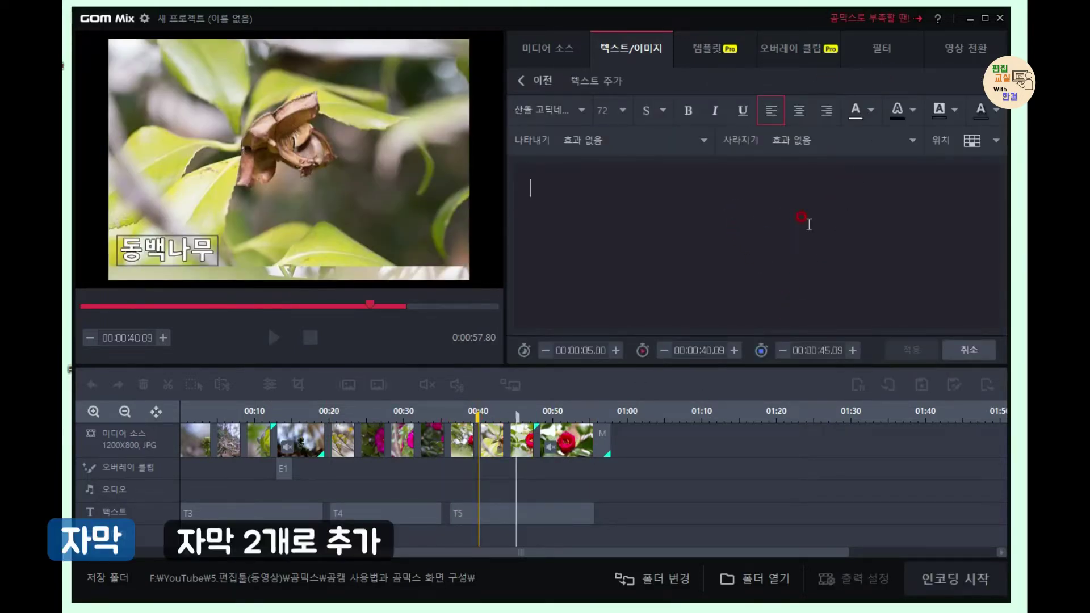
{"action": "type", "text": "열매"}
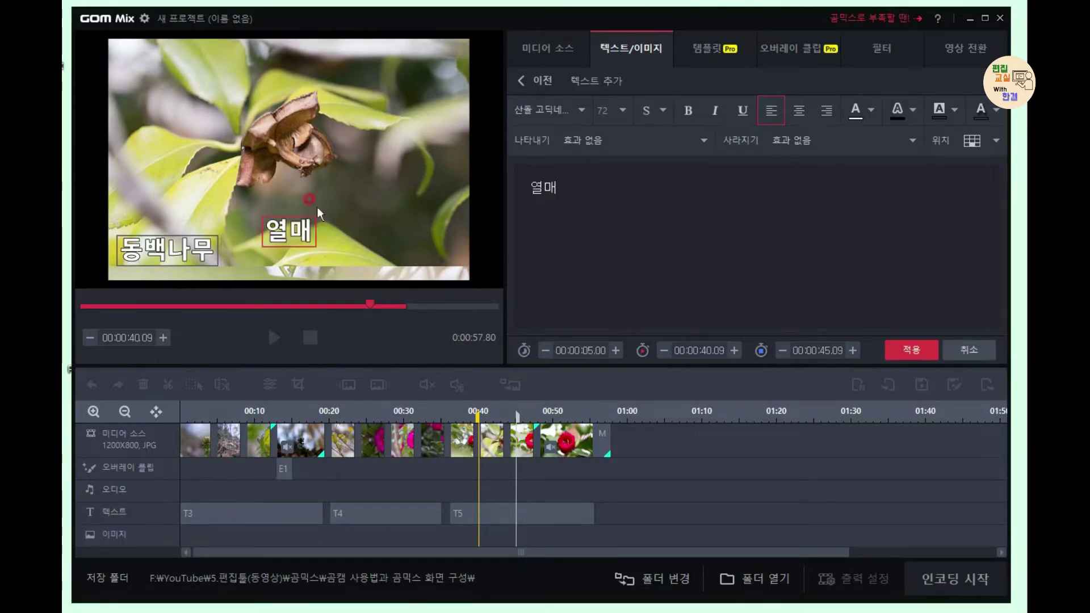
{"action": "left_click_drag", "start_coordinate": [277, 220], "coordinate": [246, 239]}
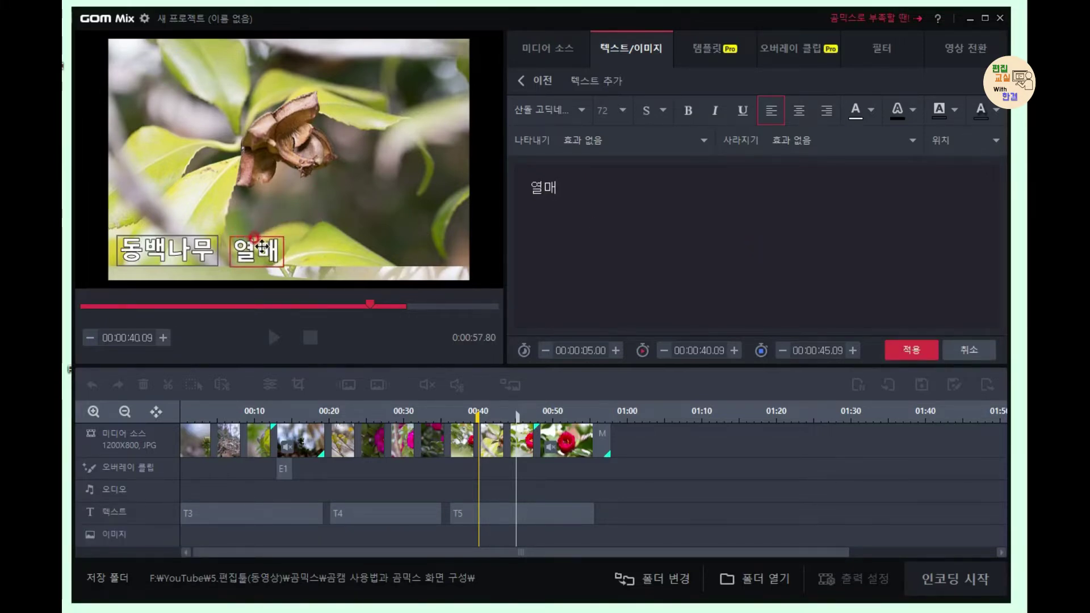
{"action": "left_click", "coordinate": [607, 186]}
{"action": "type", "text": "흔적"}
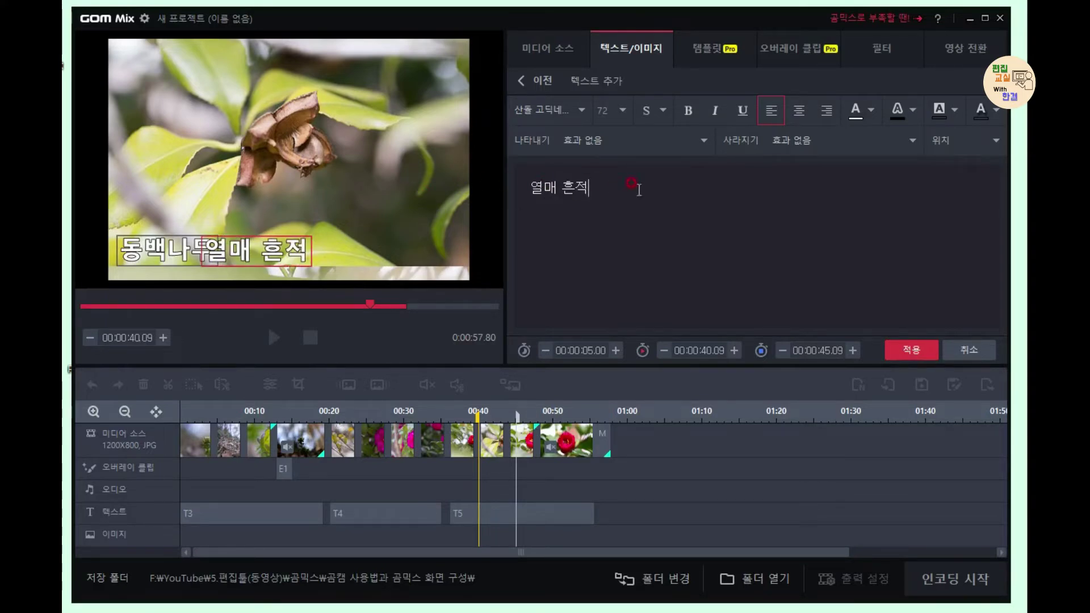
{"action": "left_click", "coordinate": [913, 352]}
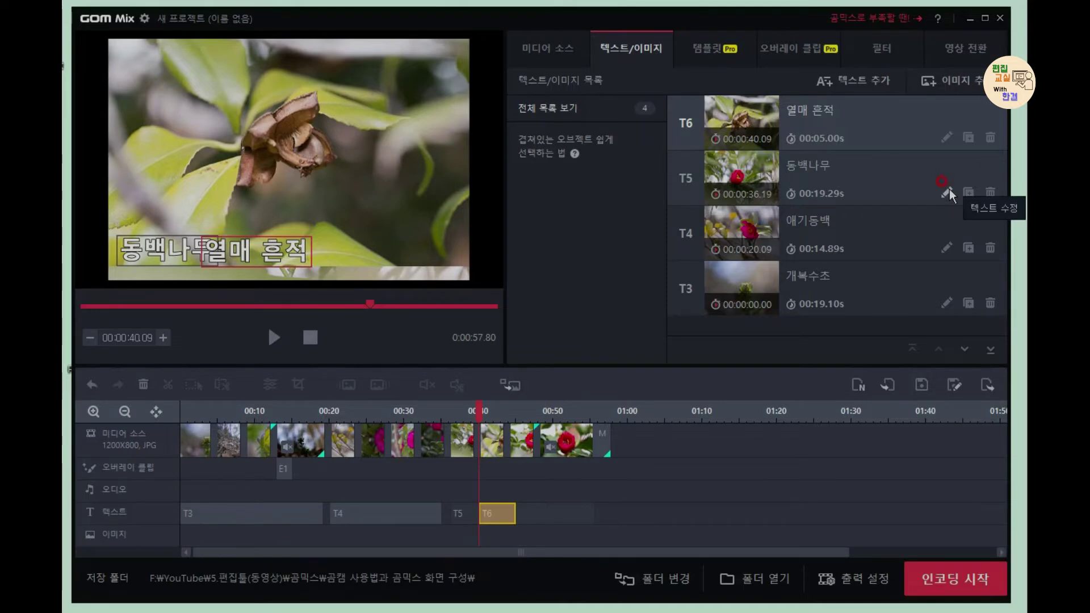
- Edit the 열매 흔적 caption to clear the overlap with 동백나무, set its font size to 40 and apply
{"action": "left_click", "coordinate": [948, 136]}
{"action": "left_click_drag", "start_coordinate": [252, 233], "coordinate": [277, 237]}
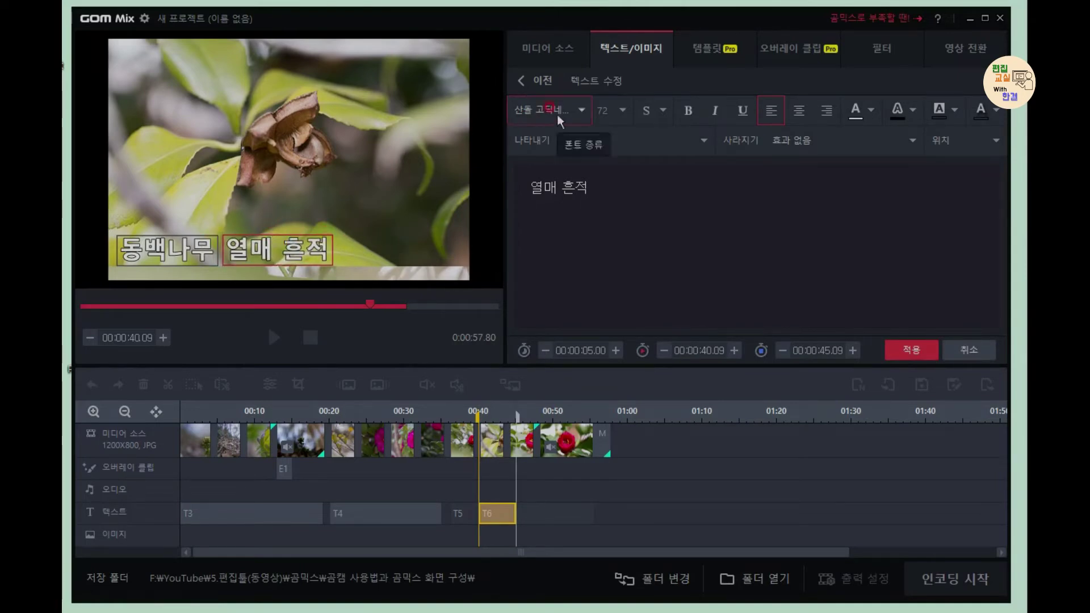
{"action": "left_click", "coordinate": [630, 111]}
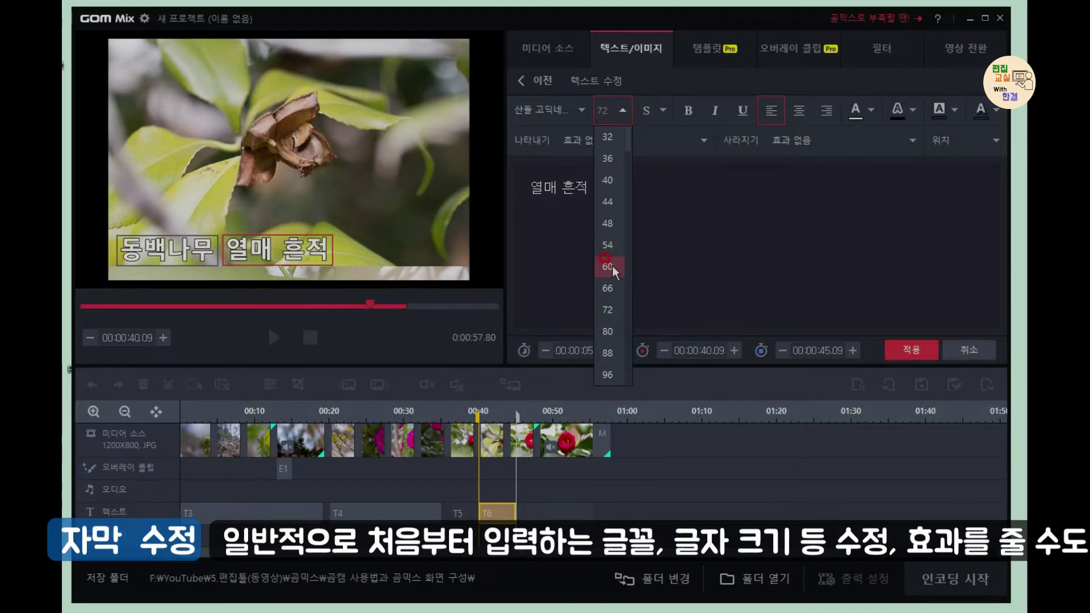
{"action": "left_click", "coordinate": [610, 267]}
{"action": "left_click", "coordinate": [620, 110]}
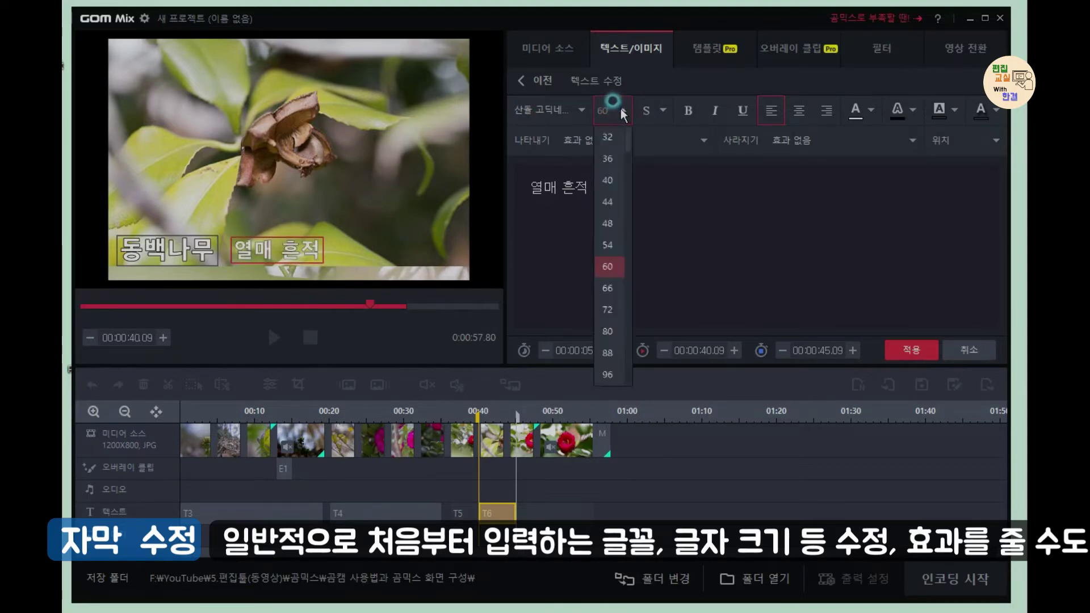
{"action": "left_click", "coordinate": [623, 180]}
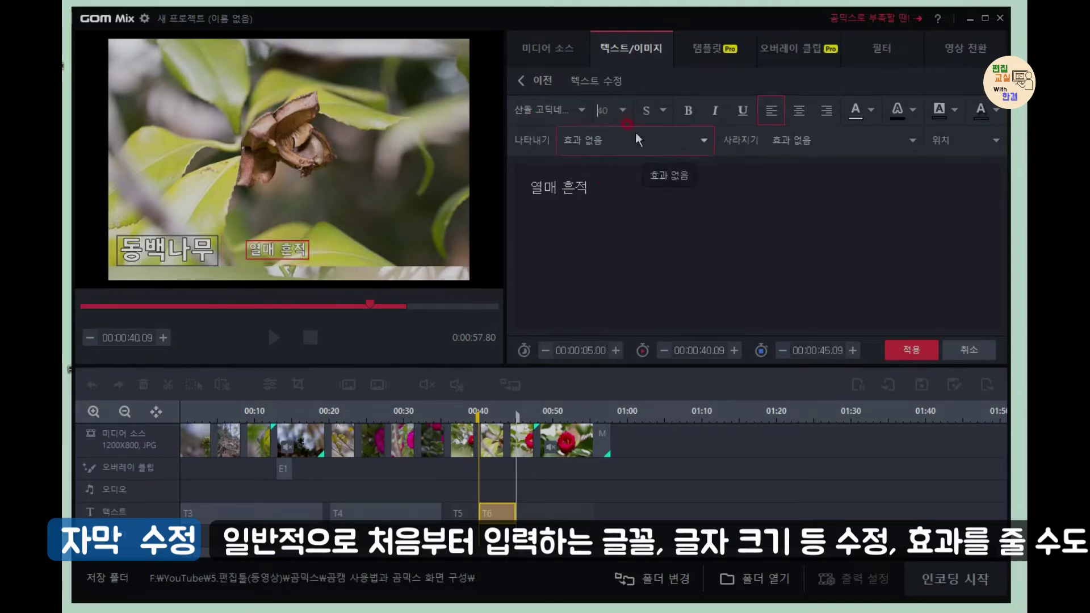
{"action": "left_click", "coordinate": [911, 349]}
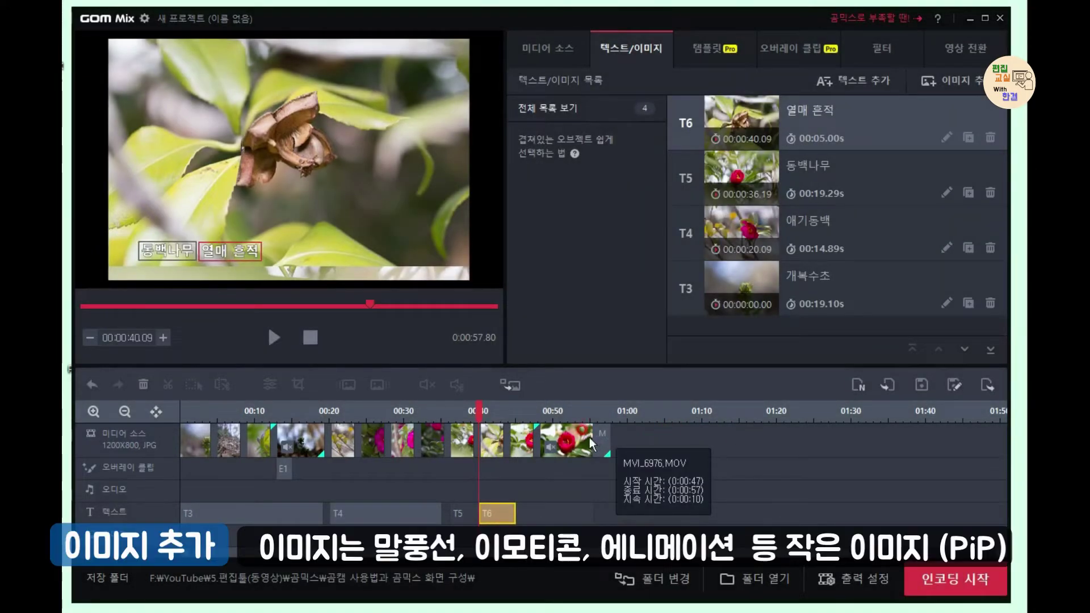
- Choose the 꿀벌 animated image to insert at 00:00:47.32, at the start of the MVI_6976.MOV clip
{"action": "left_click", "coordinate": [589, 438]}
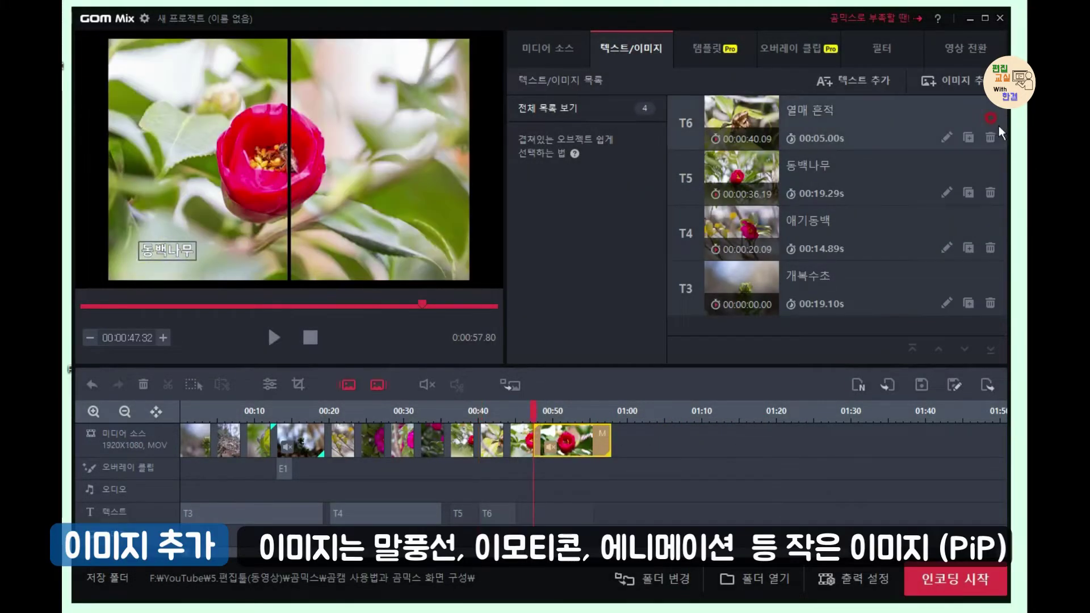
{"action": "left_click", "coordinate": [954, 78]}
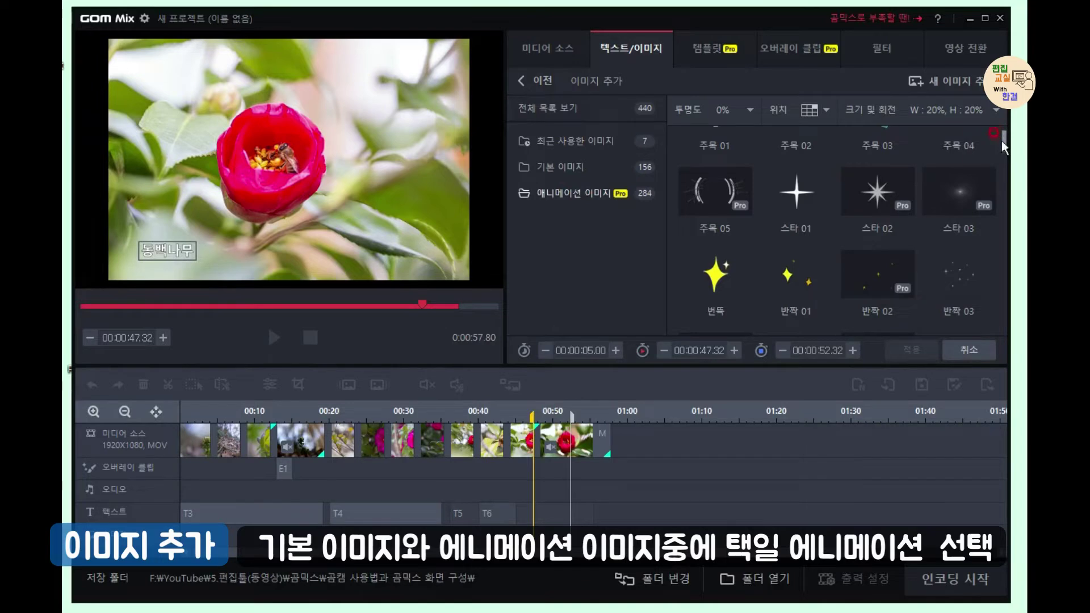
{"action": "left_click_drag", "start_coordinate": [1003, 146], "coordinate": [1009, 194]}
{"action": "left_click", "coordinate": [962, 264]}
- Shrink the bee image to 12% width and 19% height and place it above and to the right of the flower
{"action": "left_click_drag", "start_coordinate": [454, 69], "coordinate": [420, 69]}
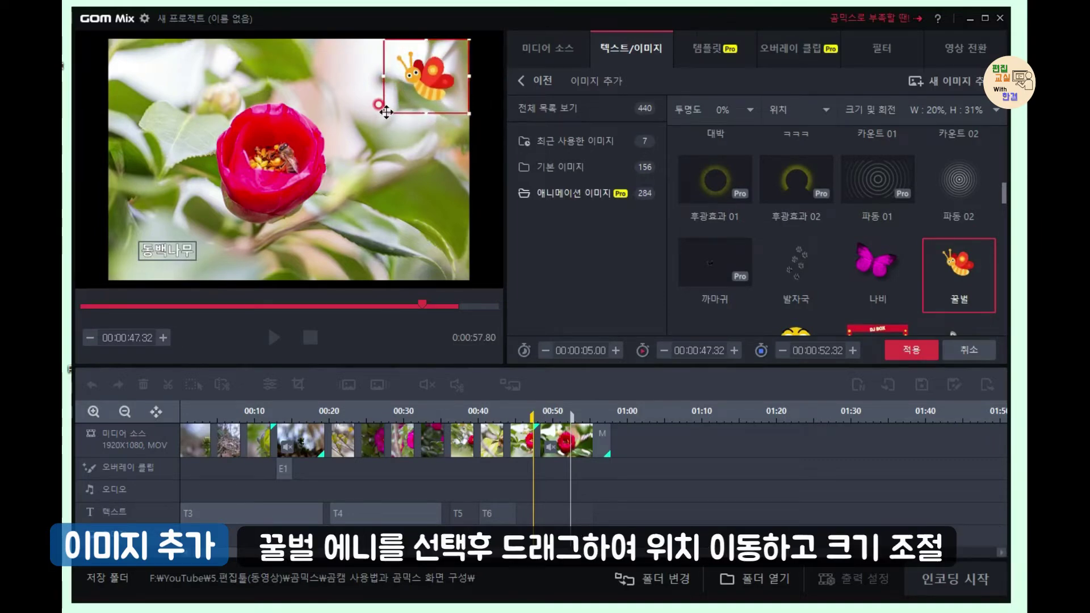
{"action": "left_click_drag", "start_coordinate": [383, 112], "coordinate": [419, 83]}
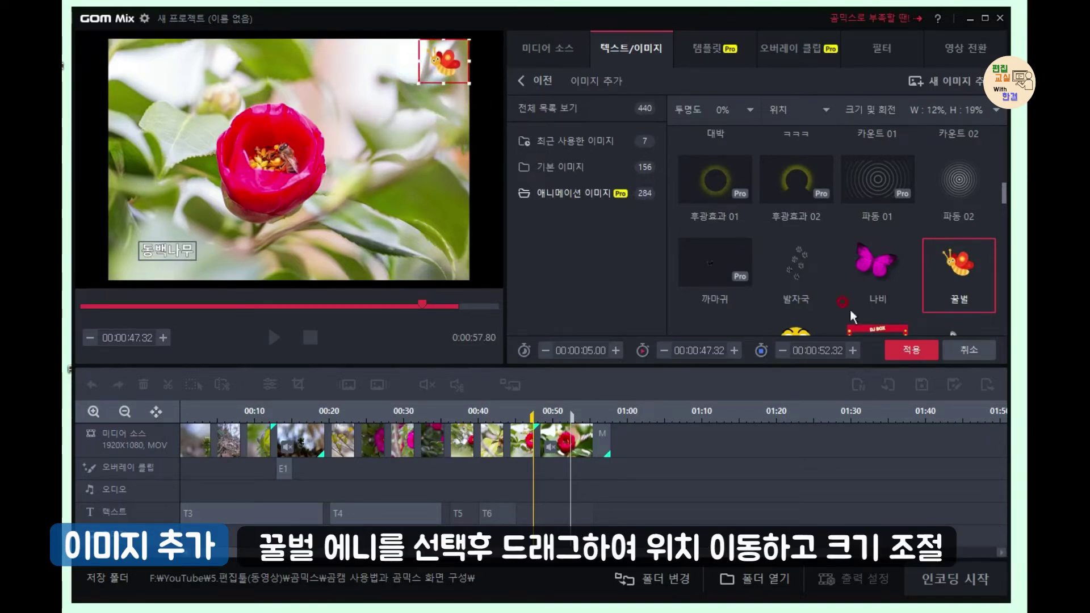
{"action": "left_click_drag", "start_coordinate": [448, 73], "coordinate": [383, 87]}
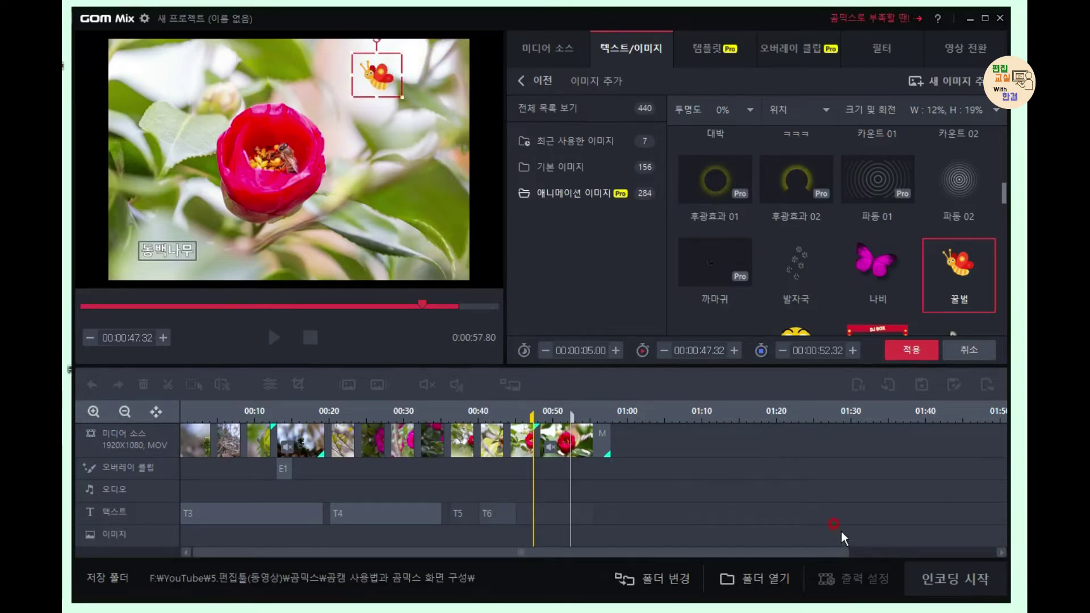
- Extend the bee image's end to 00:00:55.20 and apply it
{"action": "left_click_drag", "start_coordinate": [569, 469], "coordinate": [591, 466]}
{"action": "left_click", "coordinate": [622, 506]}
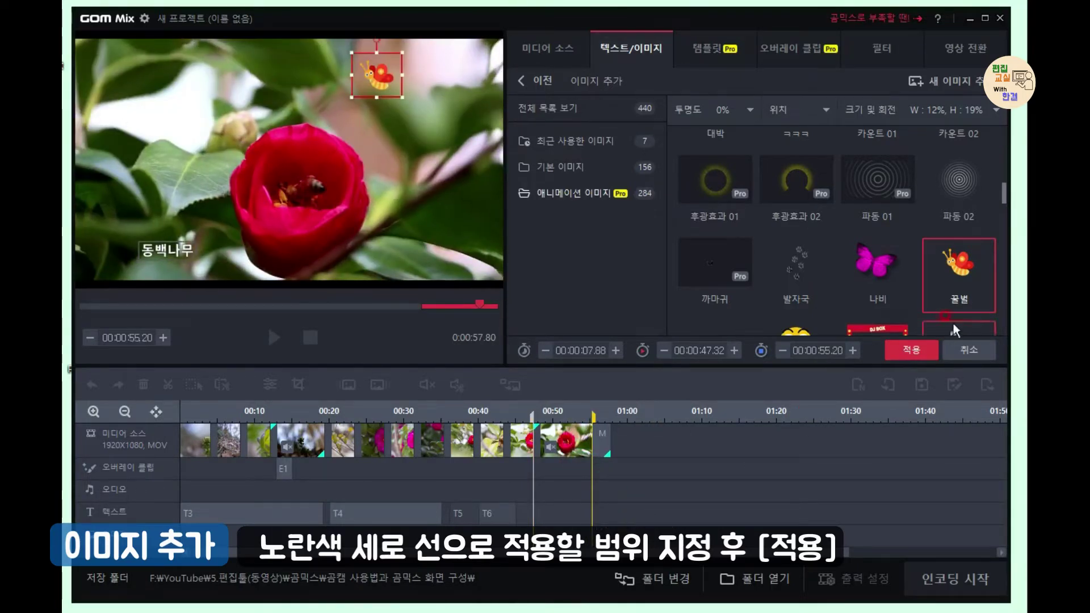
{"action": "left_click", "coordinate": [912, 349]}
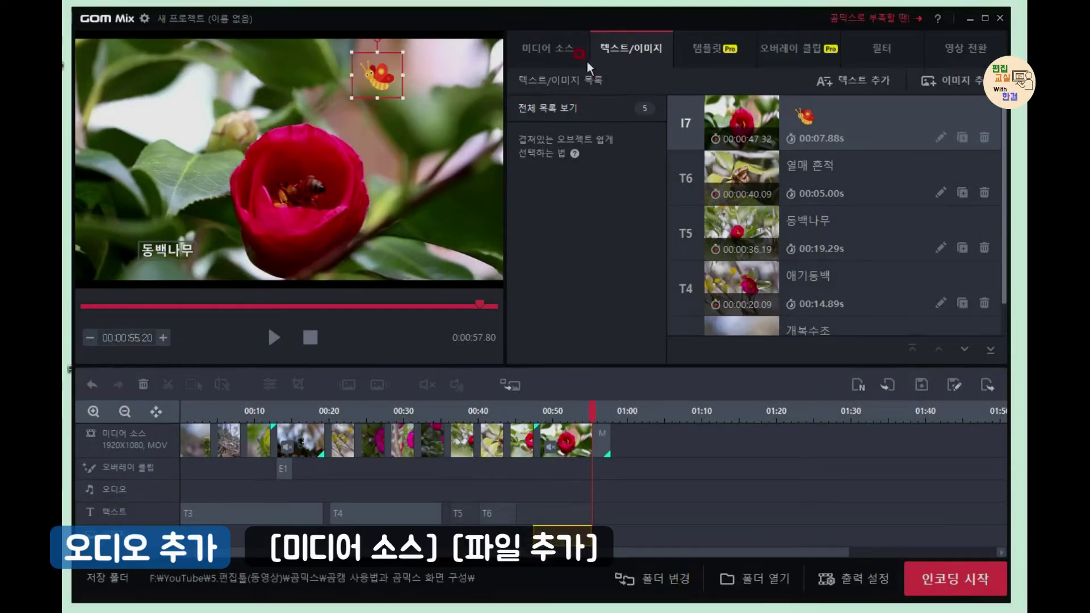
- Import the audio file ambient-piano-amp-strings-10711 from the 0.배경 음악 folder into the media sources
{"action": "left_click", "coordinate": [548, 48]}
{"action": "left_click", "coordinate": [700, 77]}
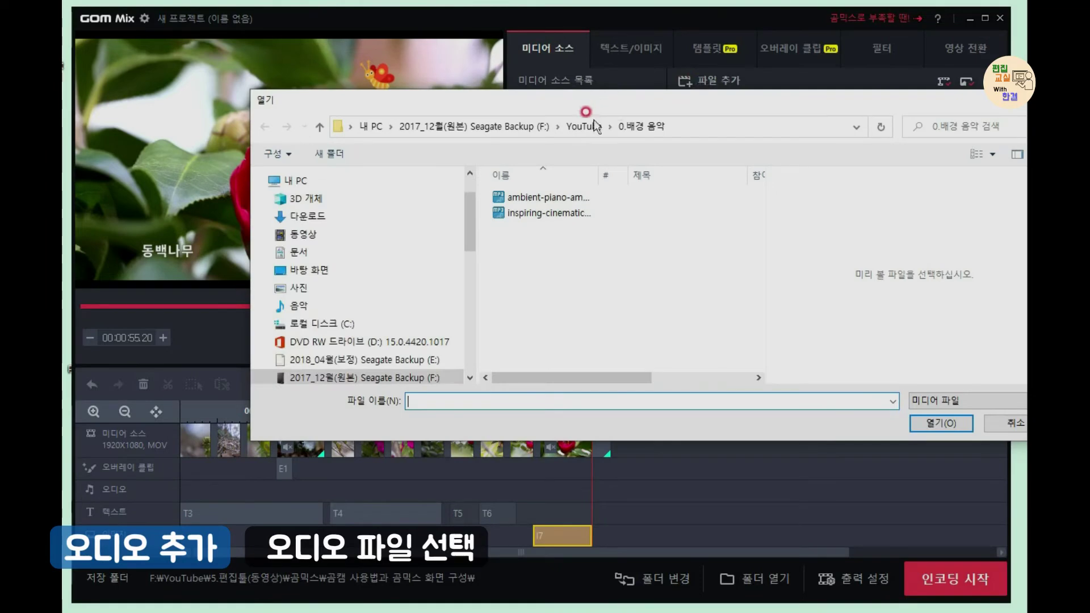
{"action": "left_click", "coordinate": [539, 197]}
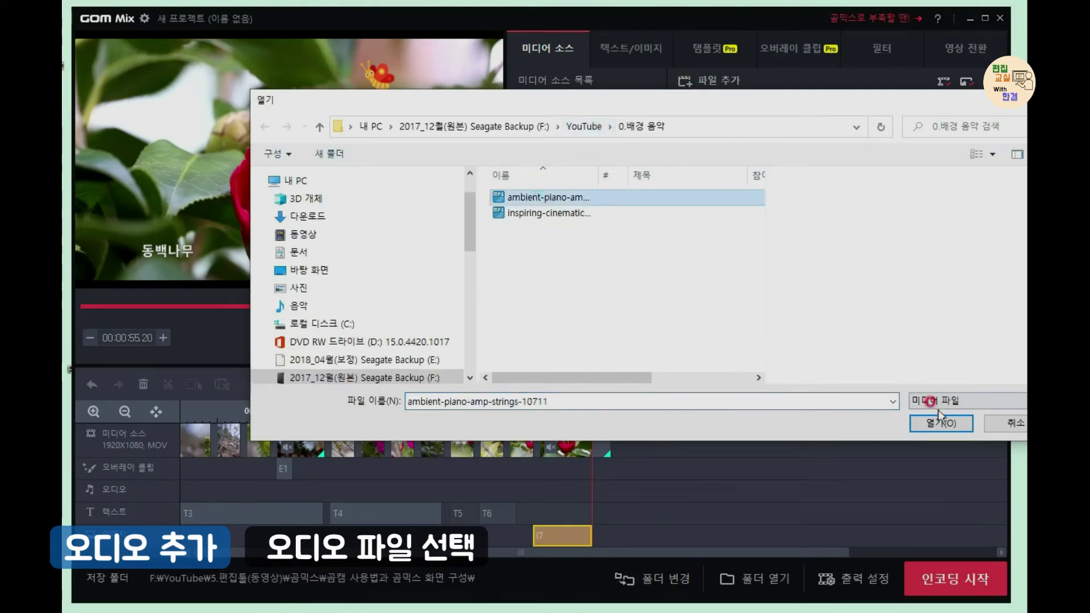
{"action": "left_click", "coordinate": [938, 425]}
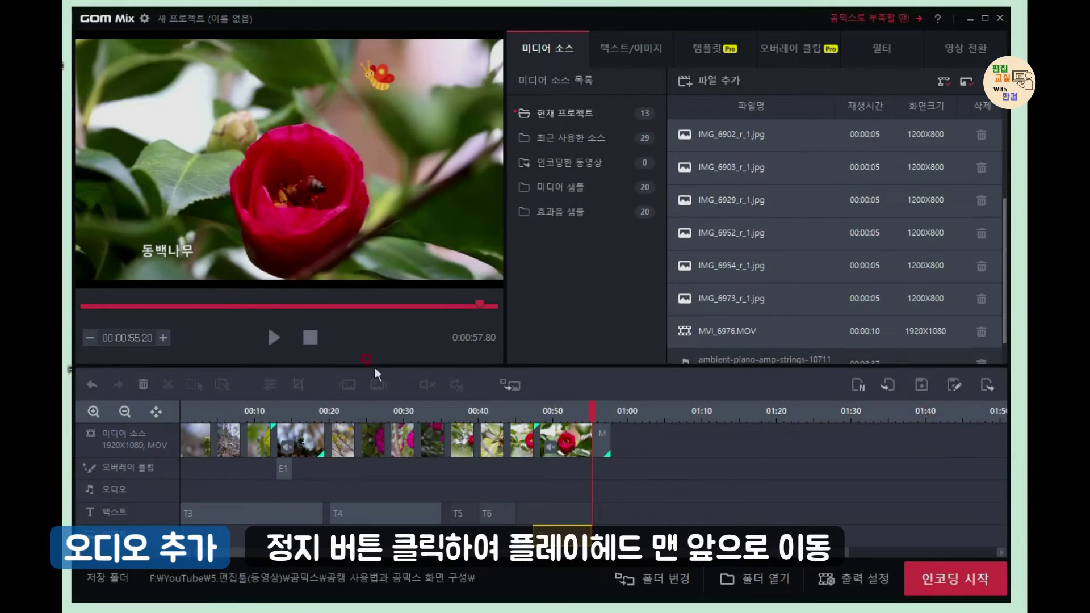
- Return the playhead to the start and add ambient-piano-amp-strings-10711.mp3 to the audio track
{"action": "left_click", "coordinate": [314, 339]}
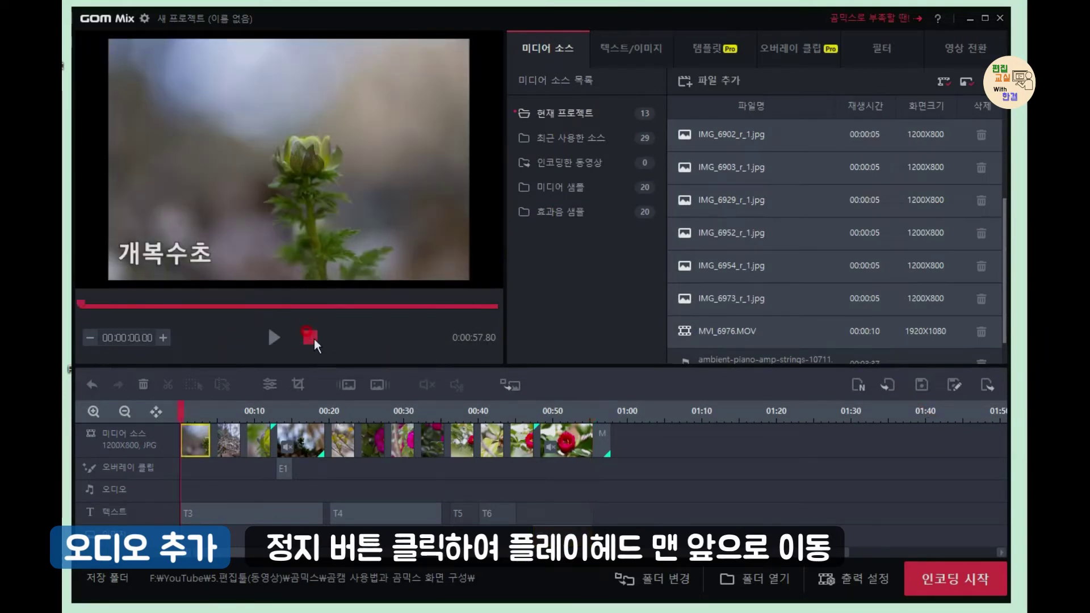
{"action": "left_click", "coordinate": [815, 357]}
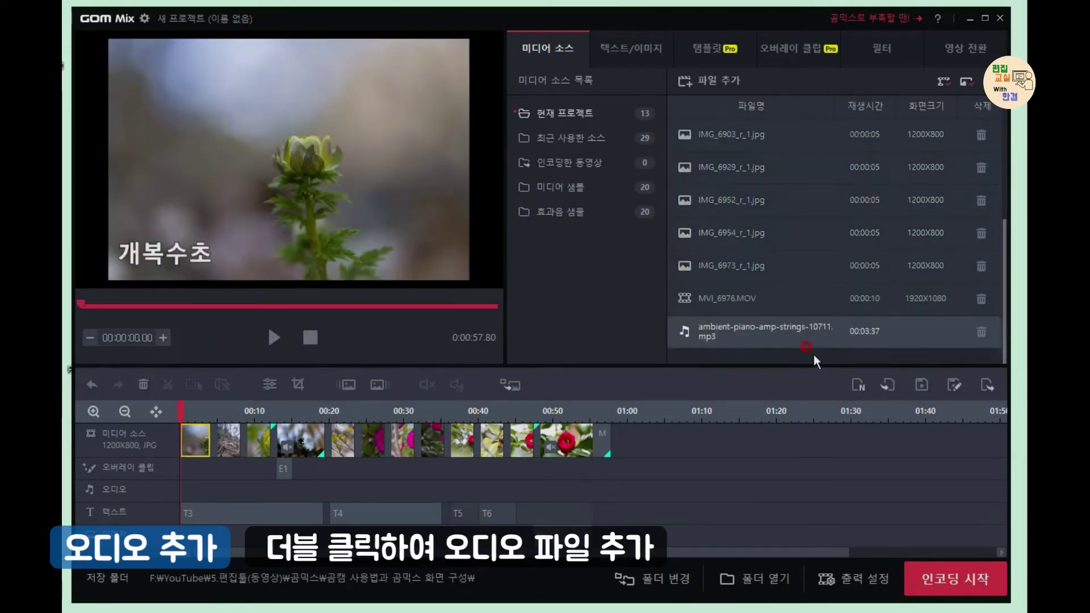
{"action": "double_click", "coordinate": [805, 324]}
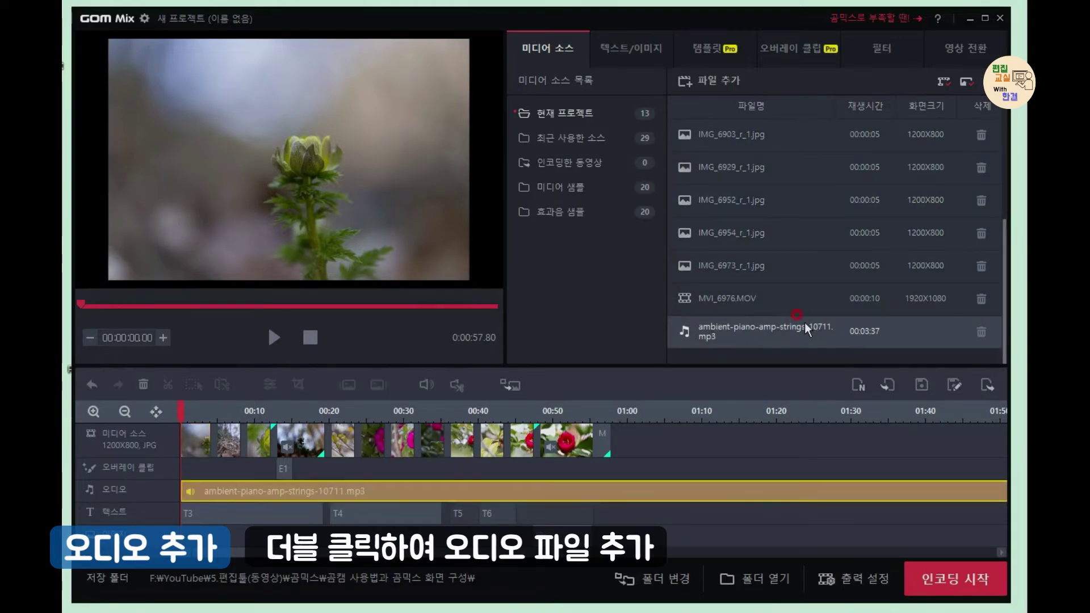
- Trim the background music to keep only 00:00:00.00 to 00:00:57.80, apply it, and play back the video's ending
{"action": "left_click", "coordinate": [462, 384]}
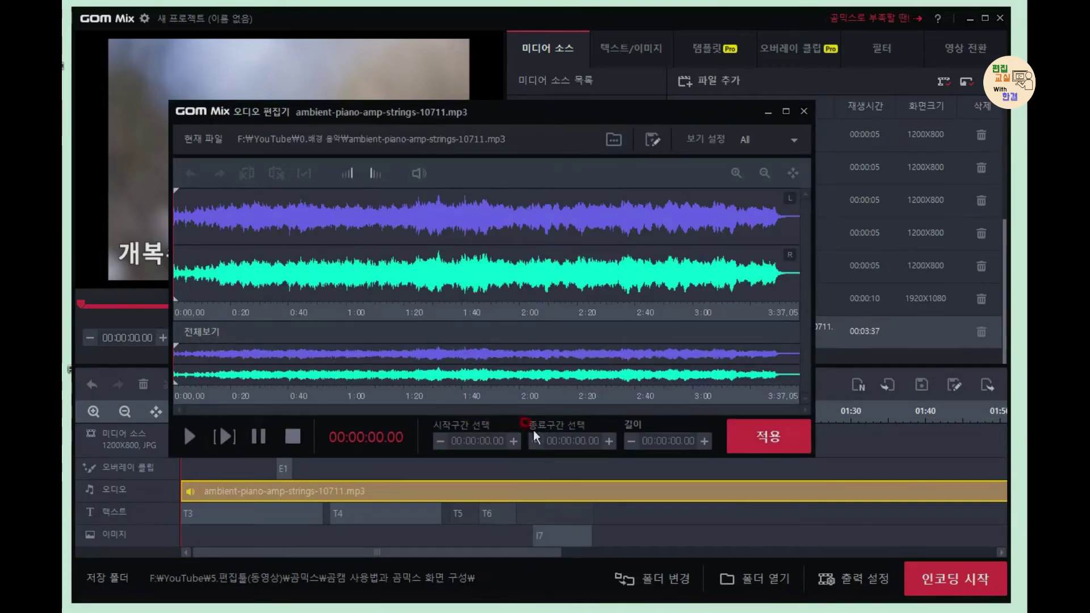
{"action": "left_click", "coordinate": [580, 443]}
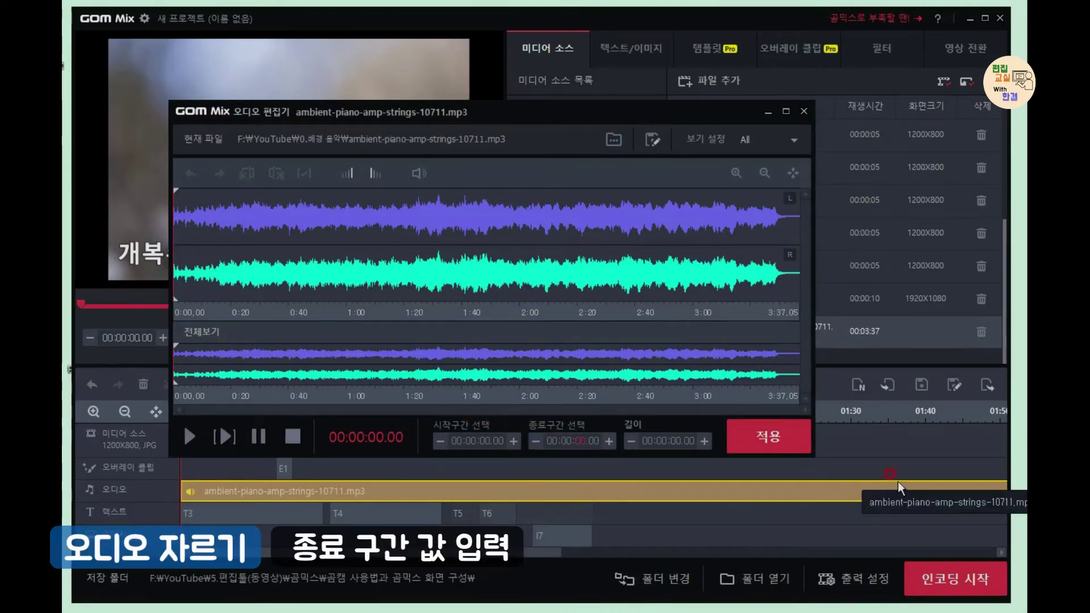
{"action": "type", "text": "57."}
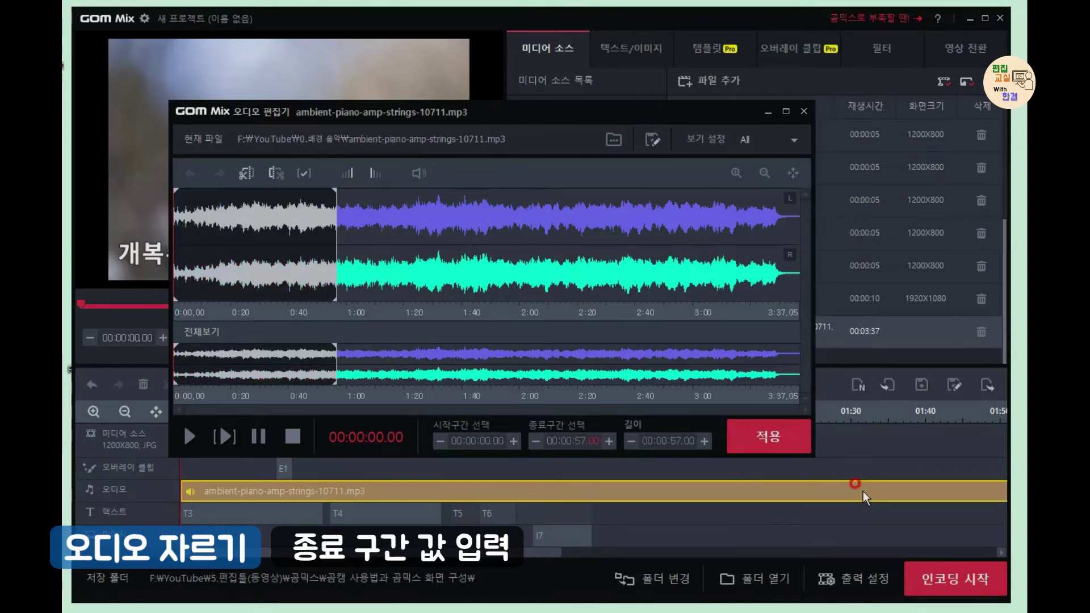
{"action": "type", "text": "80"}
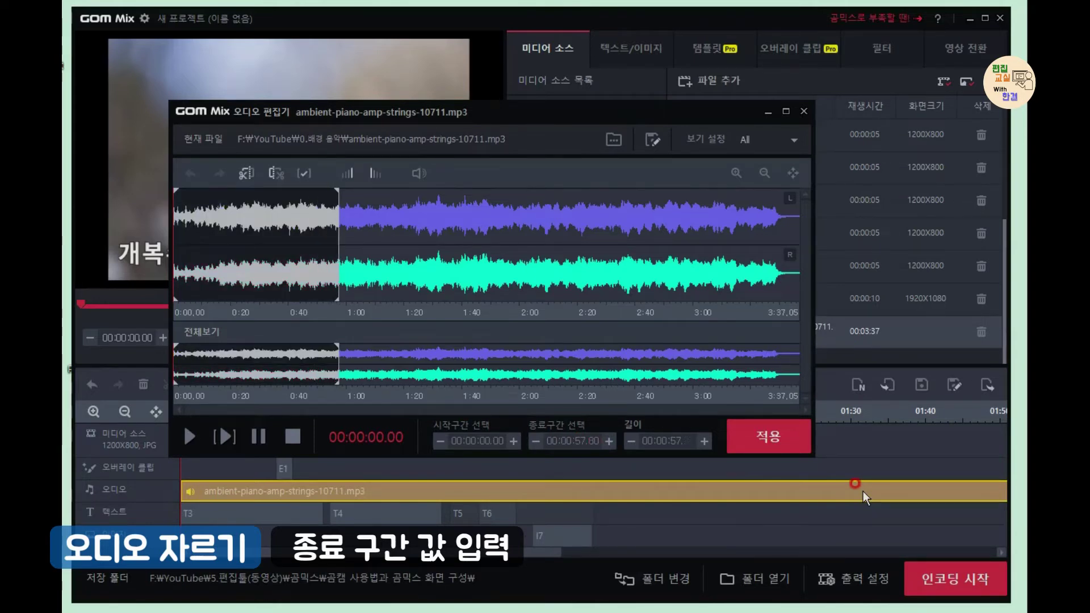
{"action": "left_click", "coordinate": [277, 170]}
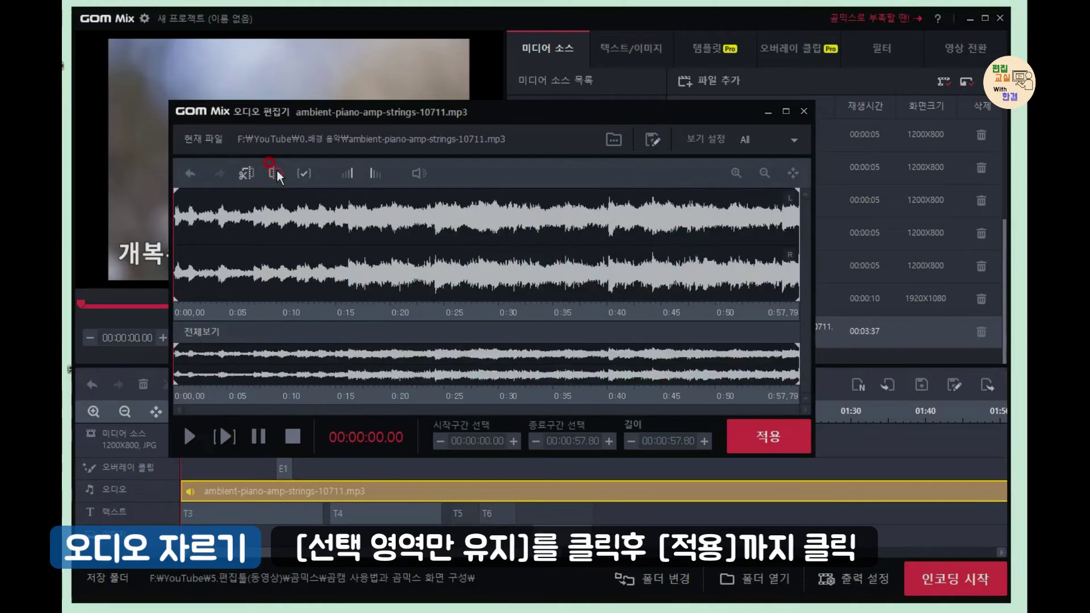
{"action": "left_click", "coordinate": [778, 441]}
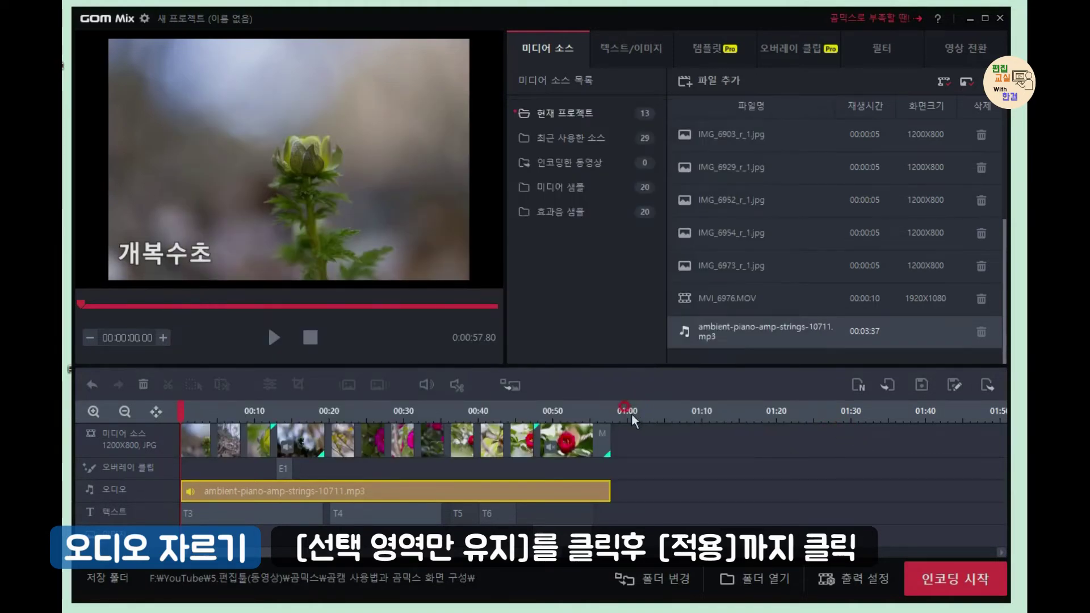
{"action": "left_click", "coordinate": [589, 406]}
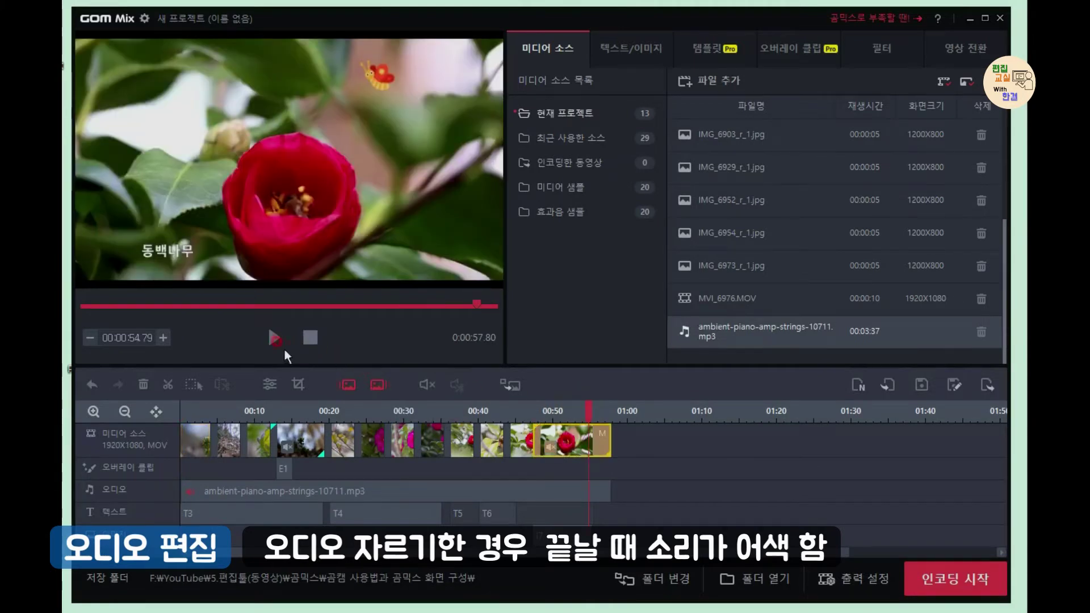
{"action": "left_click", "coordinate": [275, 342]}
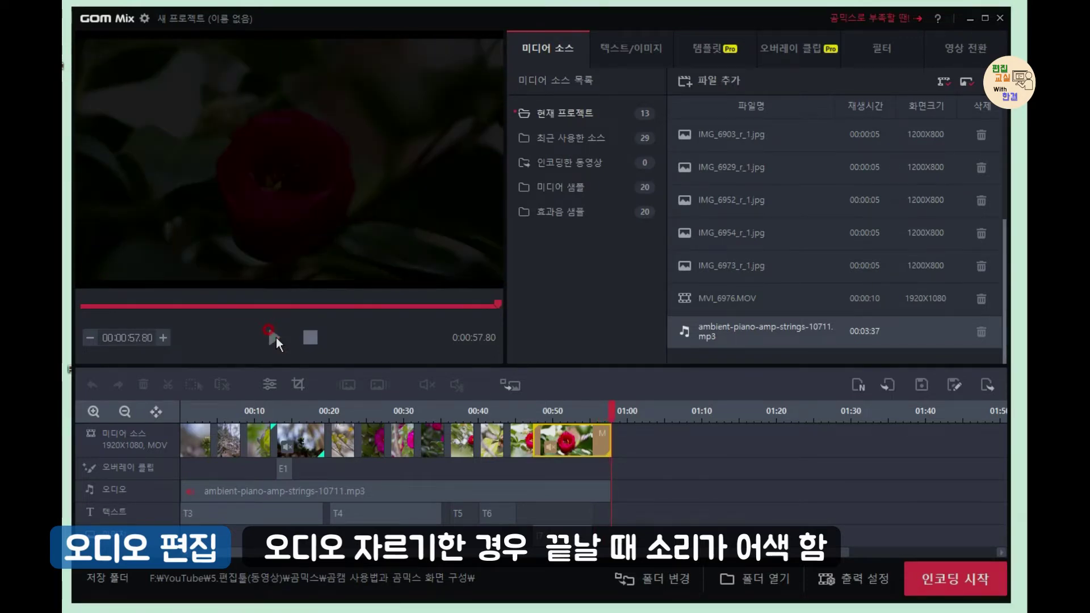
- Apply a fade-out to about the last 7.4 seconds of the background music, with an end volume of about 31%
{"action": "left_click", "coordinate": [585, 491]}
{"action": "left_click", "coordinate": [456, 384]}
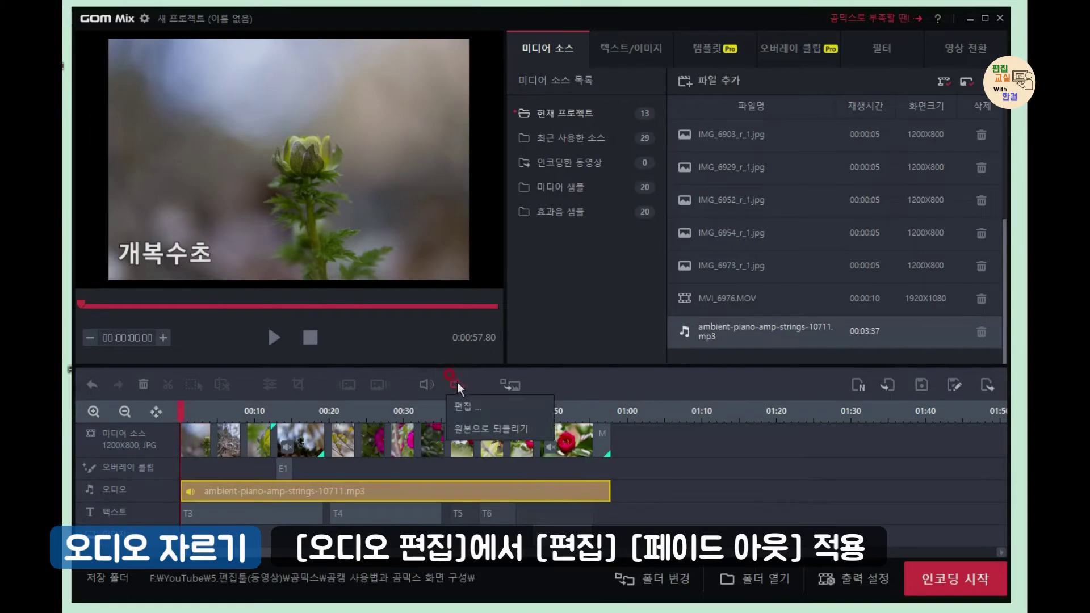
{"action": "left_click", "coordinate": [480, 407]}
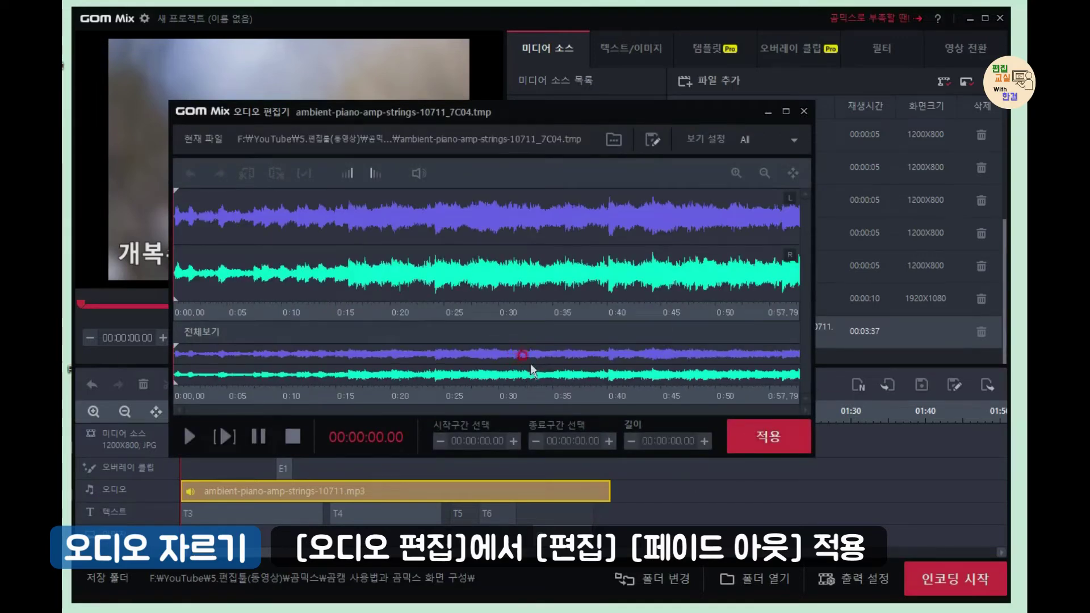
{"action": "left_click", "coordinate": [373, 172]}
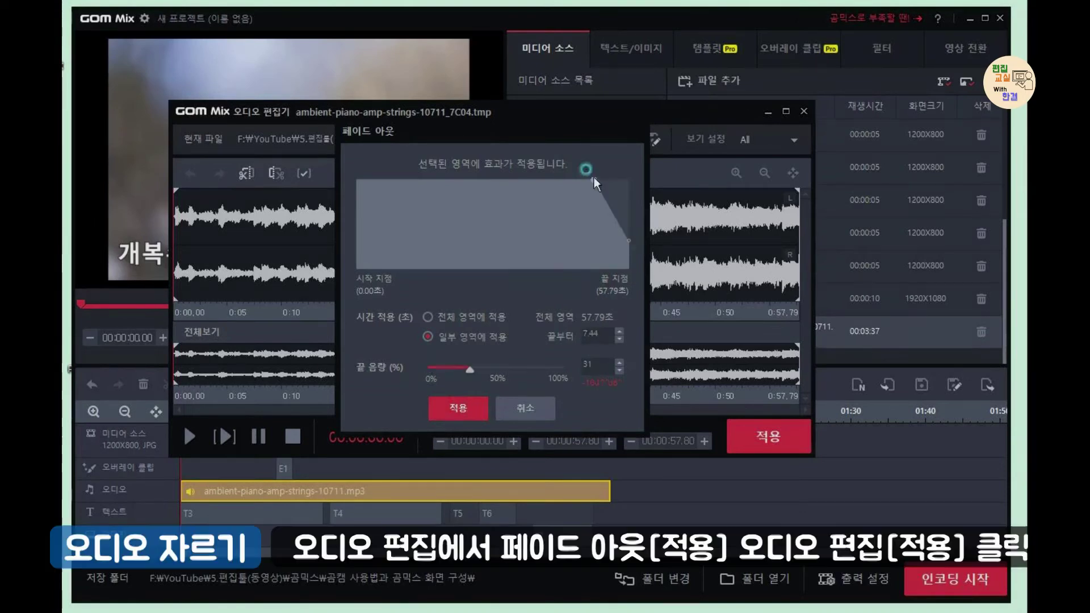
{"action": "left_click", "coordinate": [465, 408]}
{"action": "left_click", "coordinate": [764, 438]}
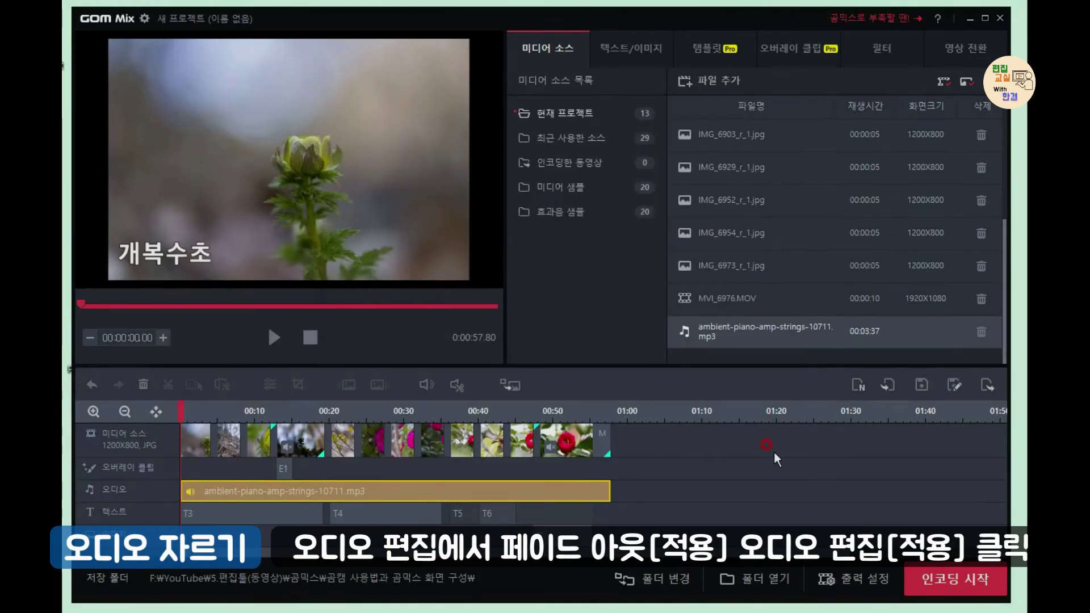
- Play back the faded ending and the video from the start, checking the music, transitions, captions and bee image clip by clip
{"action": "left_click", "coordinate": [588, 403]}
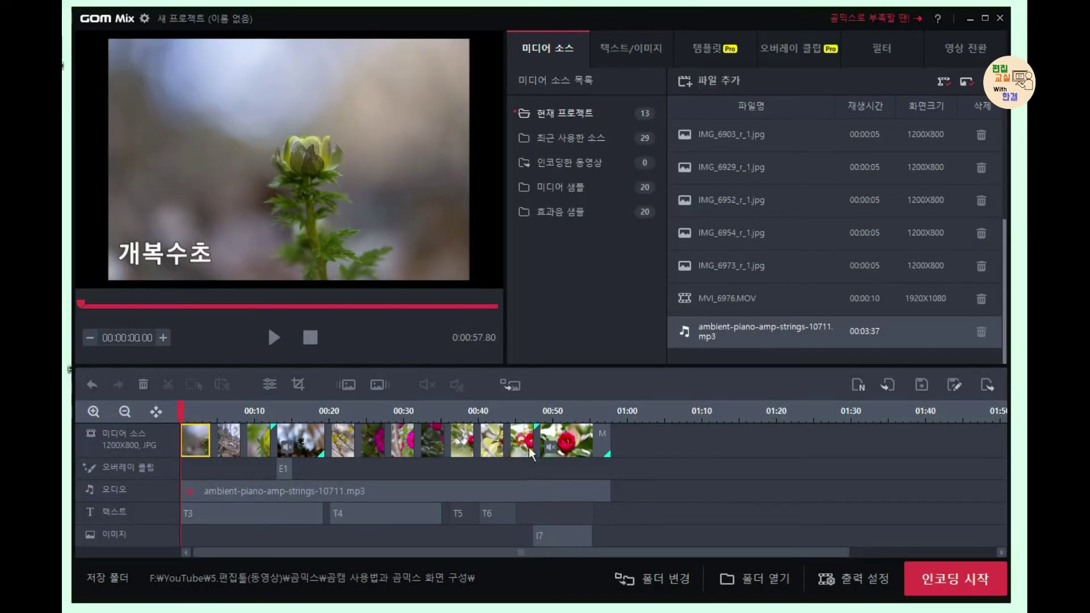
{"action": "left_click", "coordinate": [276, 338]}
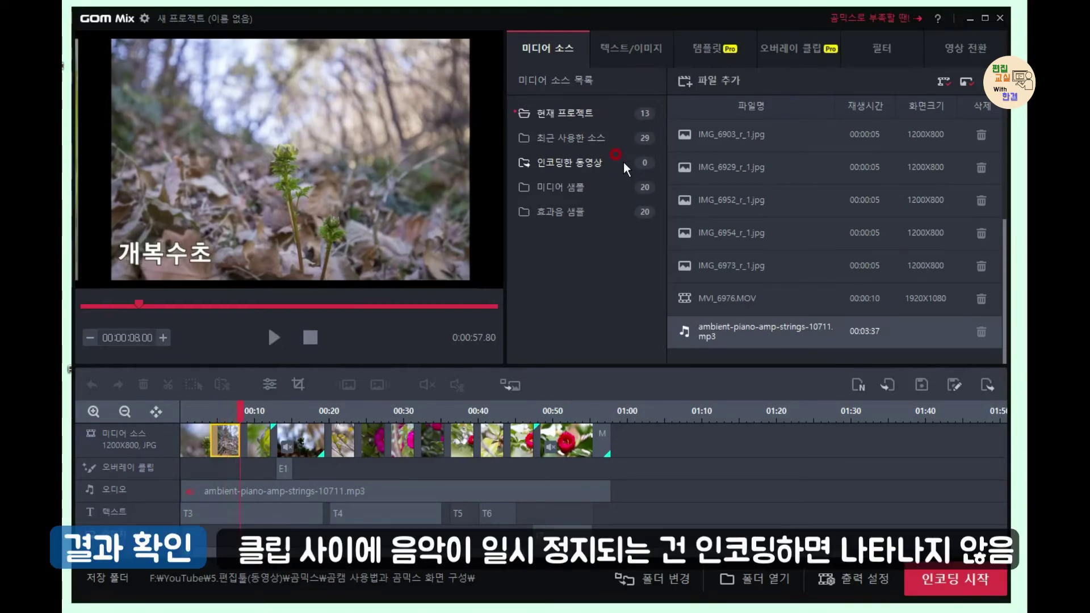
{"action": "key", "text": "space"}
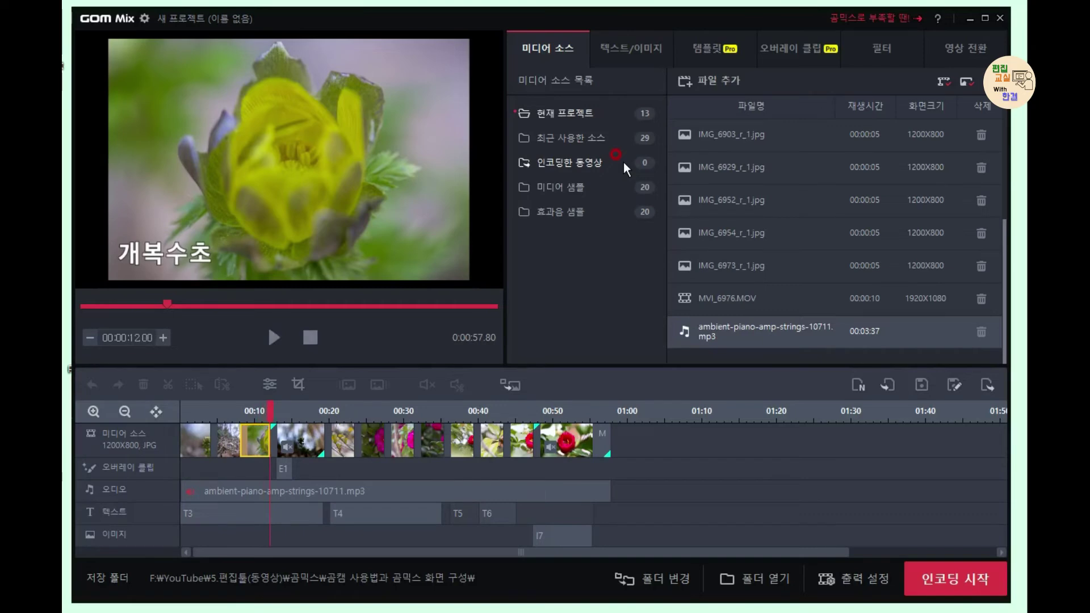
{"action": "key", "text": "space"}
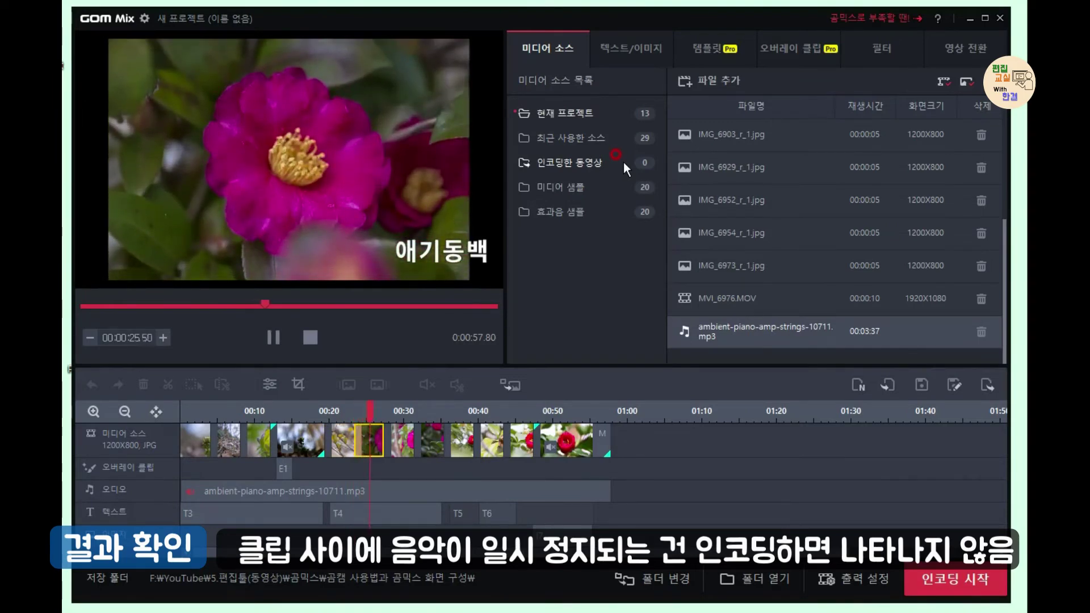
{"action": "key", "text": "space"}
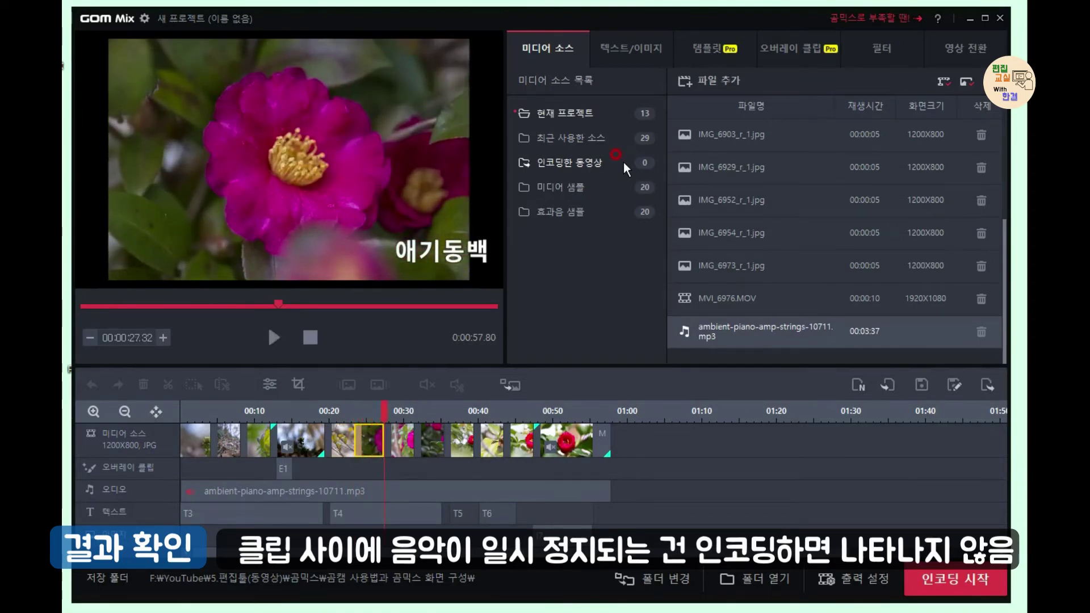
{"action": "key", "text": "space"}
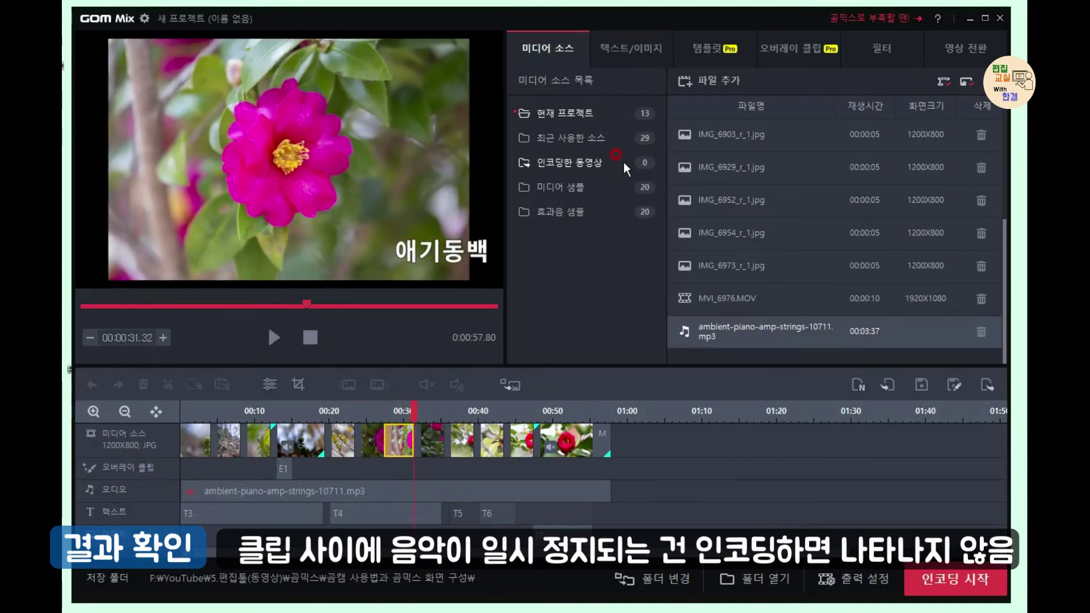
{"action": "key", "text": "space"}
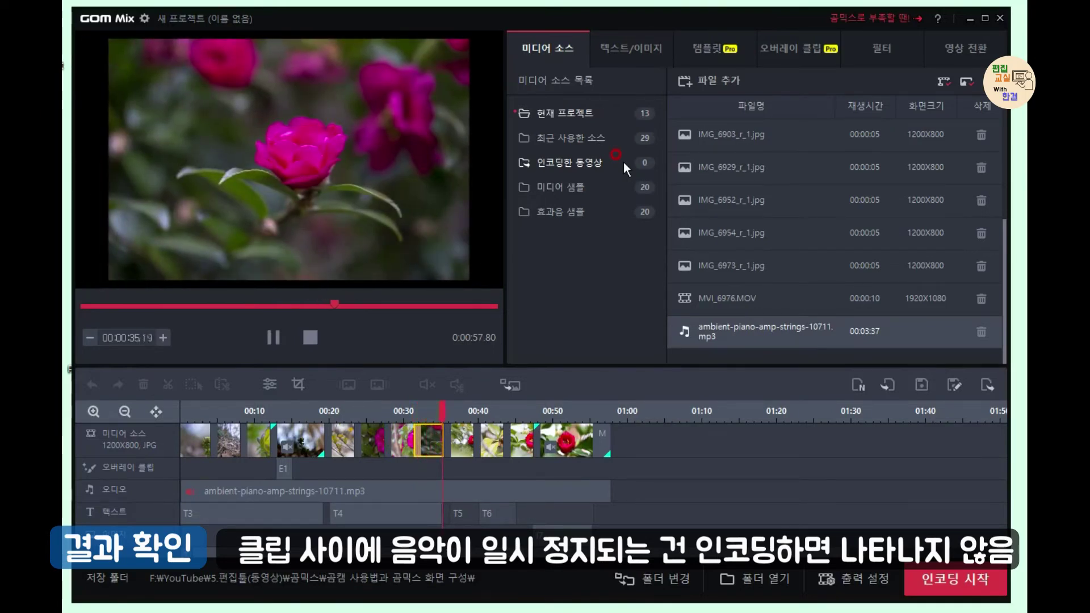
{"action": "key", "text": "space"}
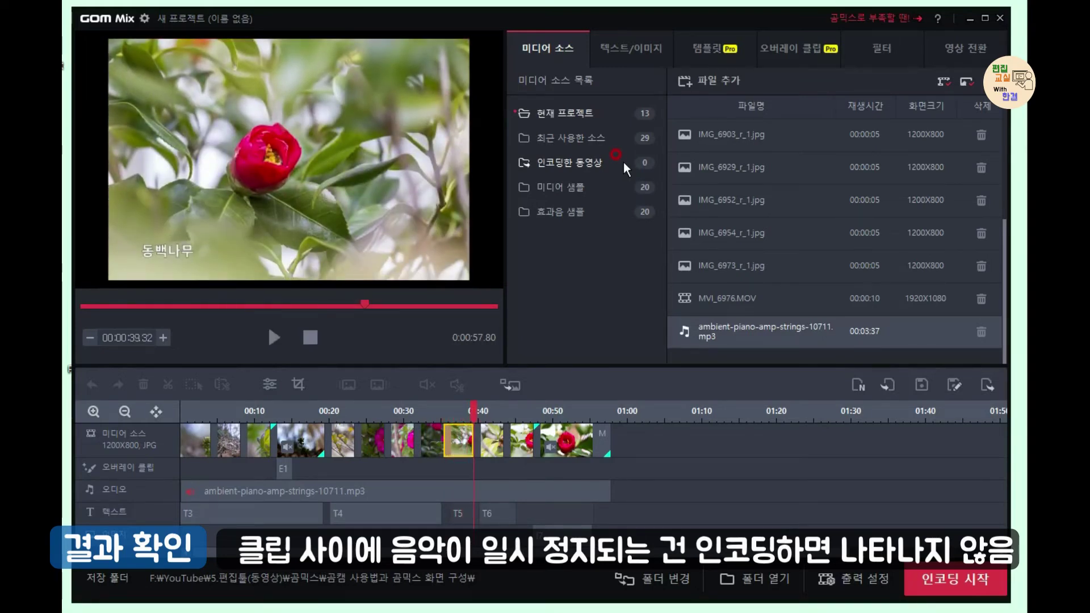
{"action": "key", "text": "space"}
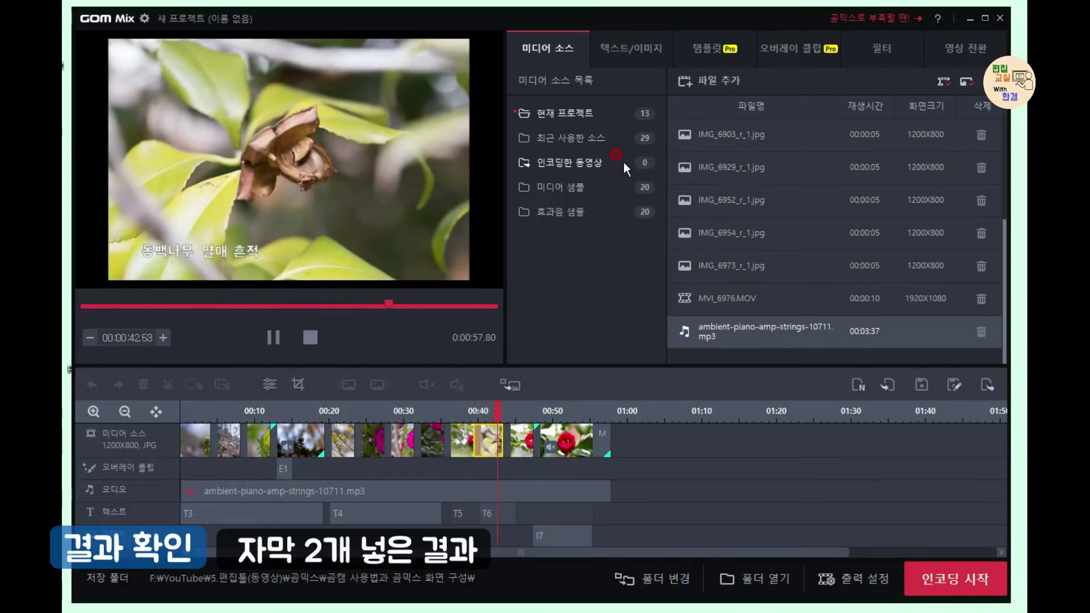
{"action": "key", "text": "space"}
{"action": "key", "text": "space"}
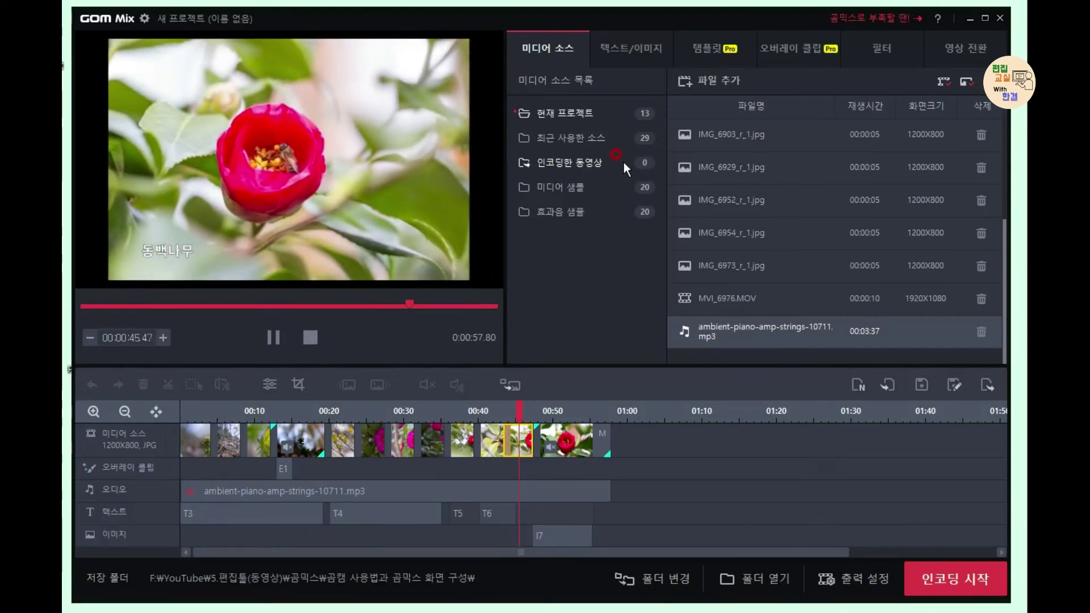
{"action": "key", "text": "space"}
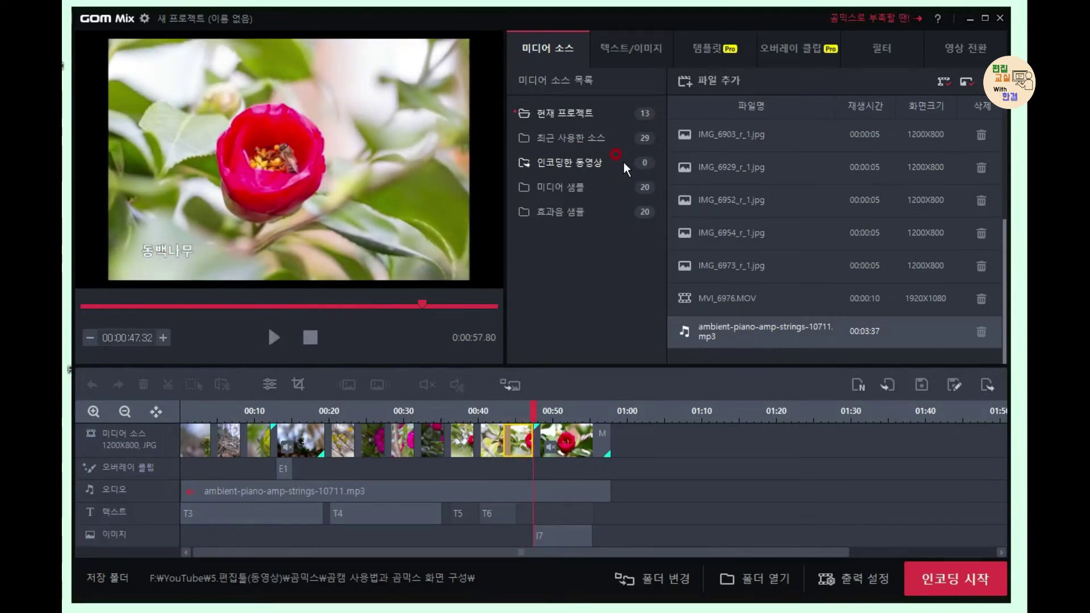
{"action": "key", "text": "space"}
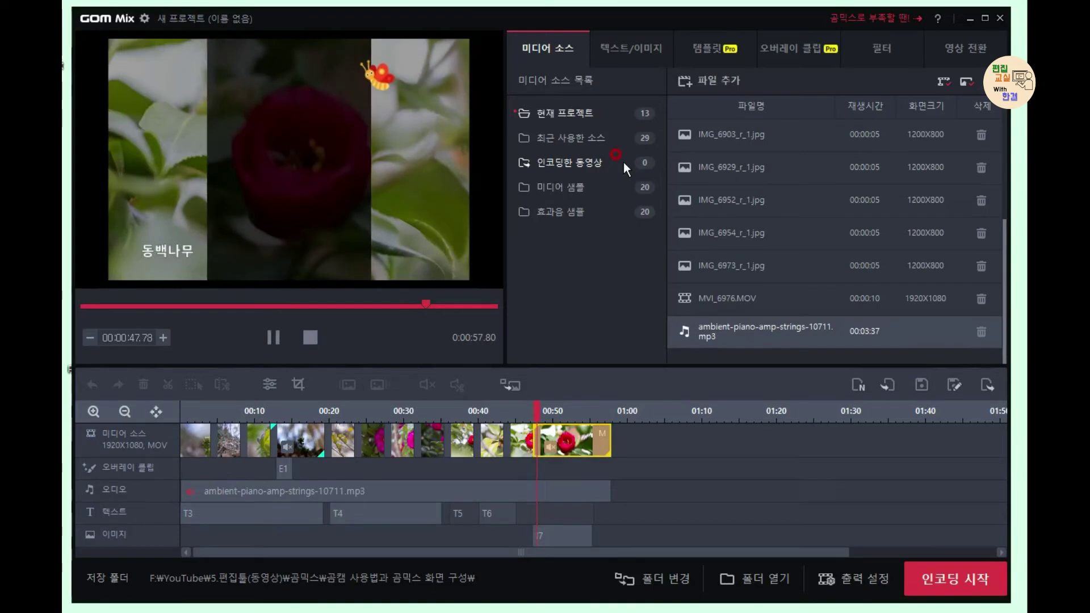